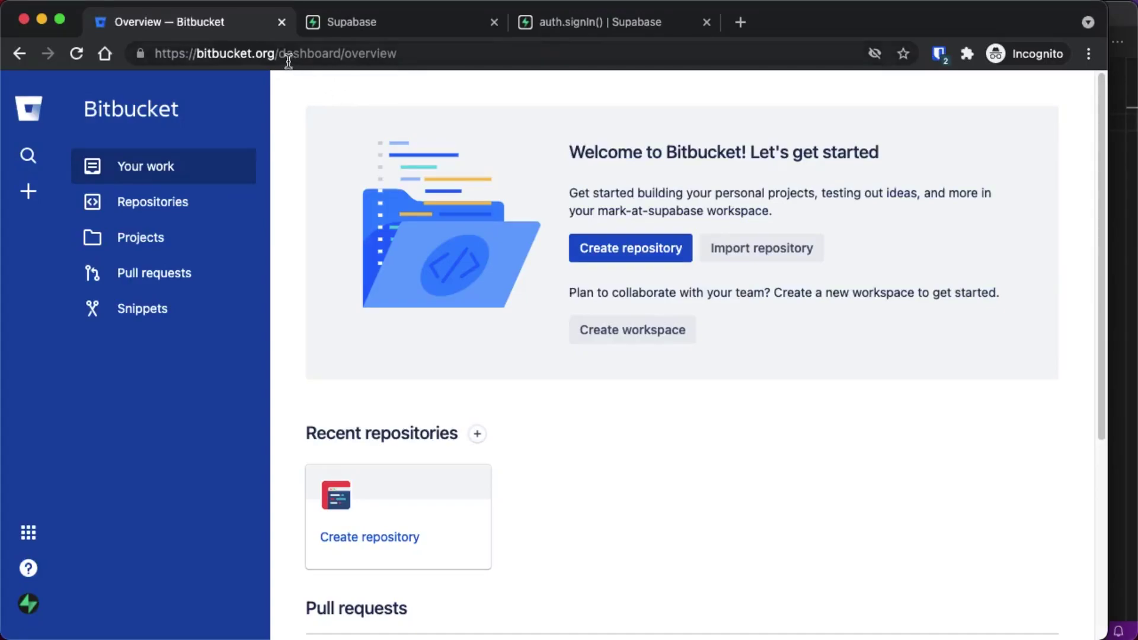
- Open the OAuth consumers page in the settings of the existing Bitbucket workspace
{"action": "left_click_drag", "start_coordinate": [275, 54], "coordinate": [114, 50]}
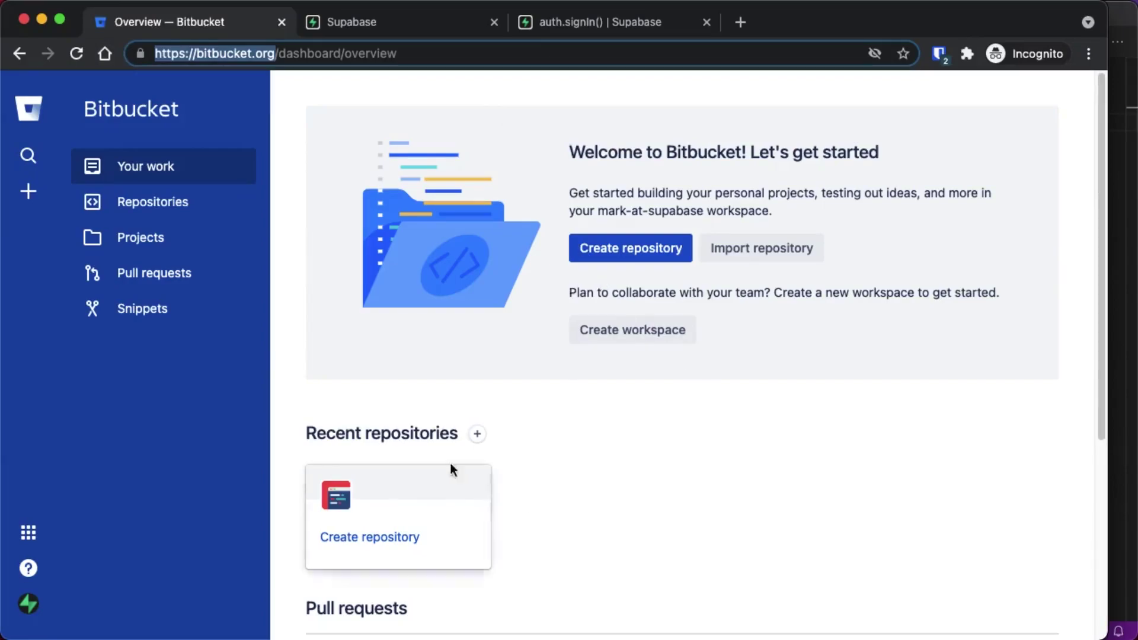
{"action": "left_click", "coordinate": [28, 606]}
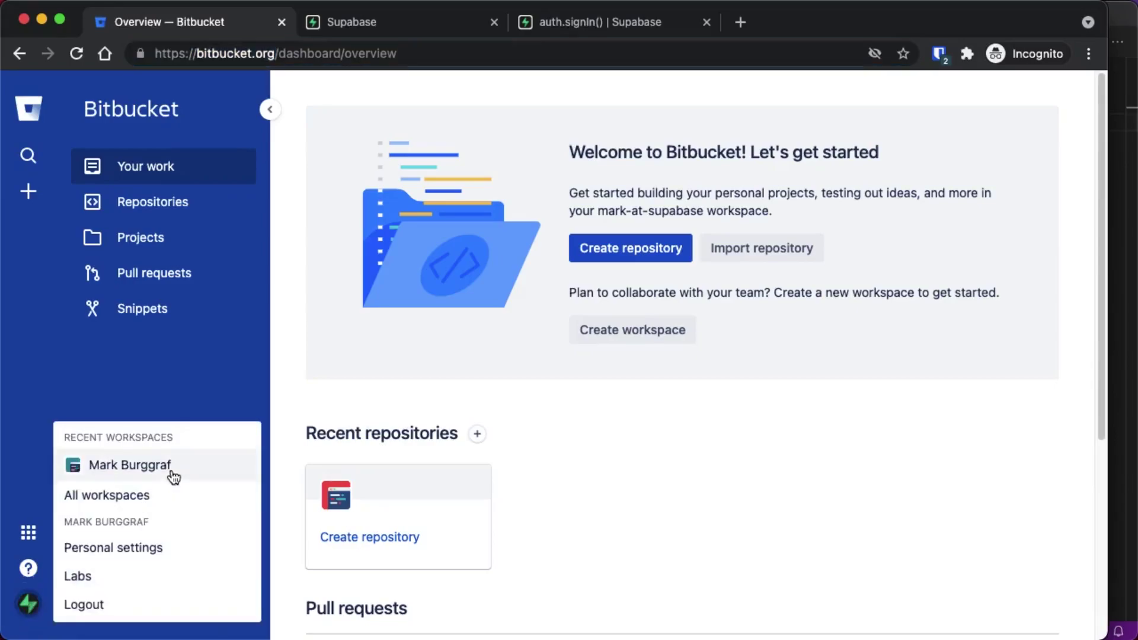
{"action": "left_click", "coordinate": [147, 496]}
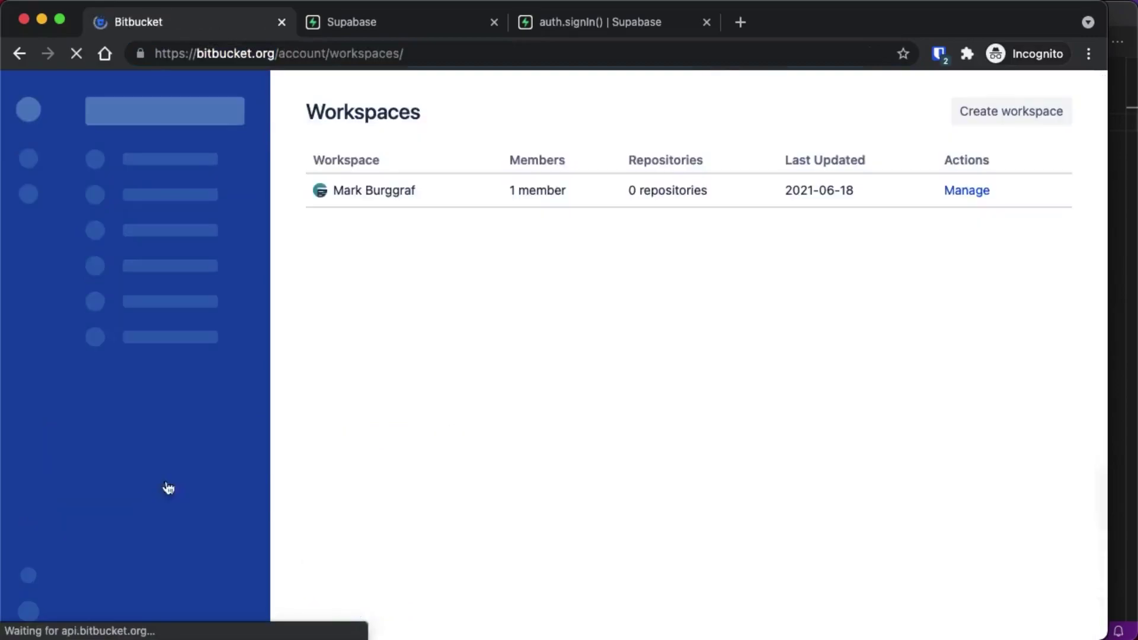
{"action": "left_click", "coordinate": [393, 196]}
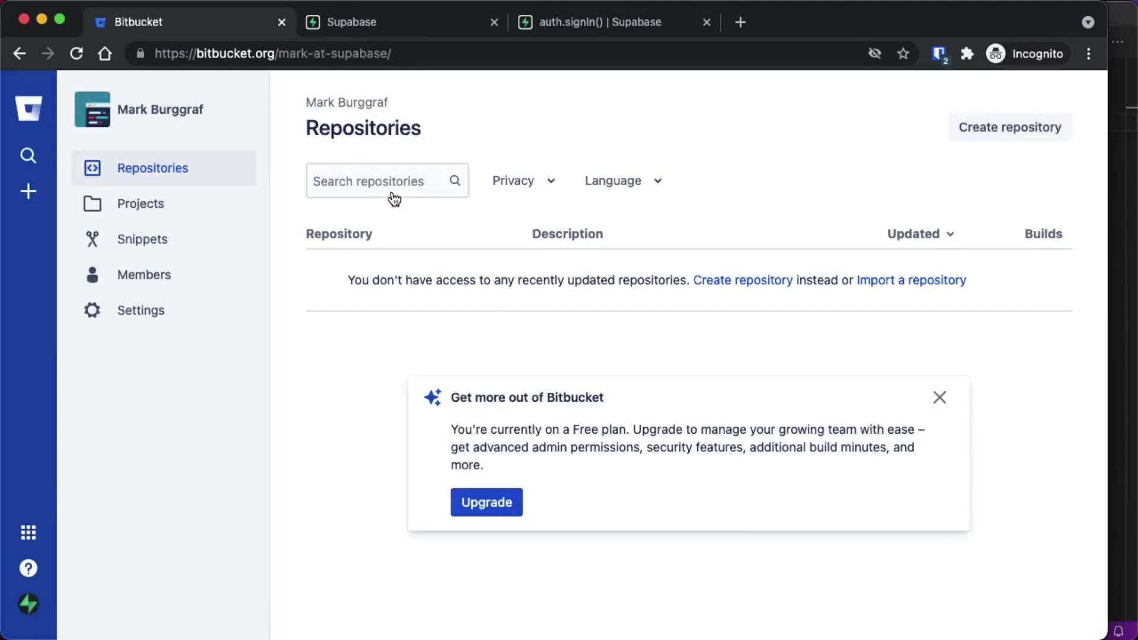
{"action": "left_click", "coordinate": [153, 323]}
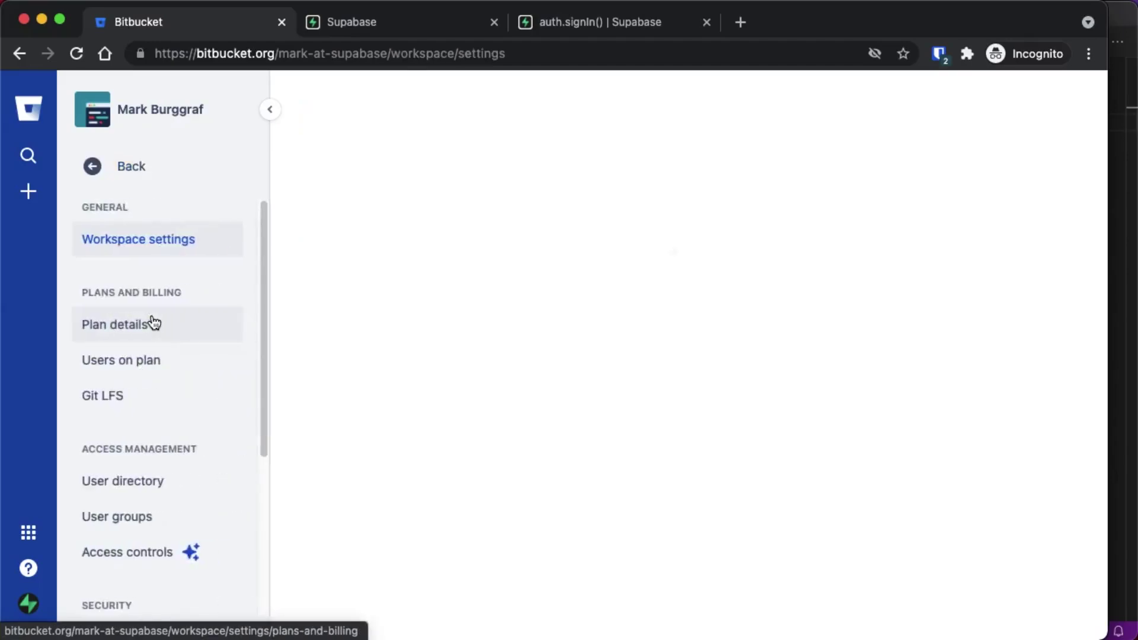
{"action": "scroll", "coordinate": [196, 427], "scroll_direction": "down", "scroll_amount": 5}
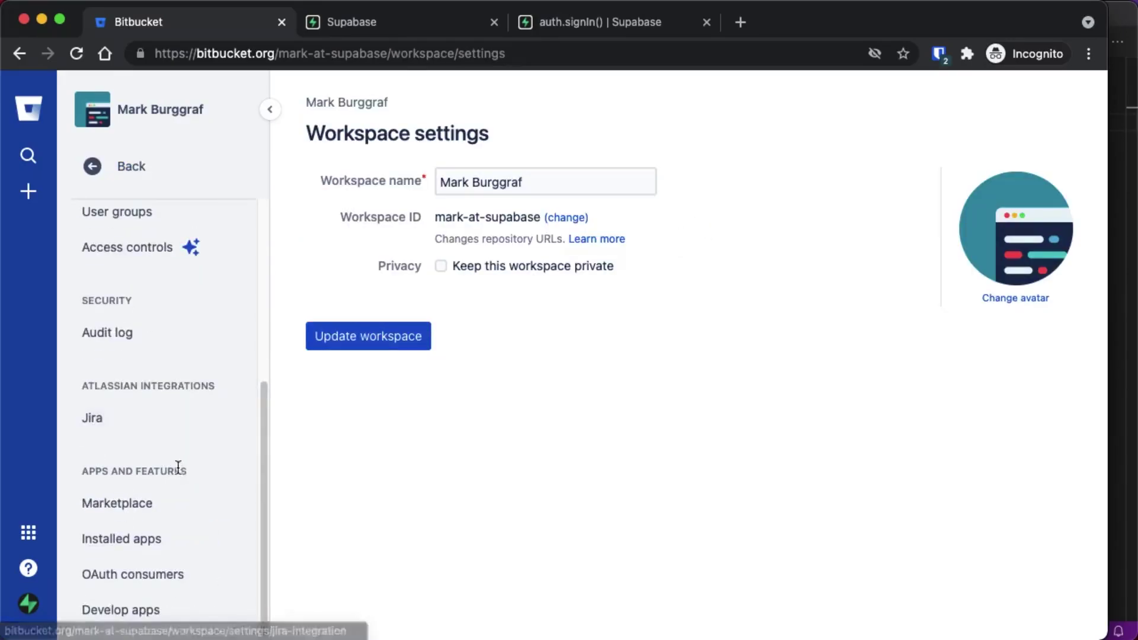
{"action": "left_click", "coordinate": [138, 584]}
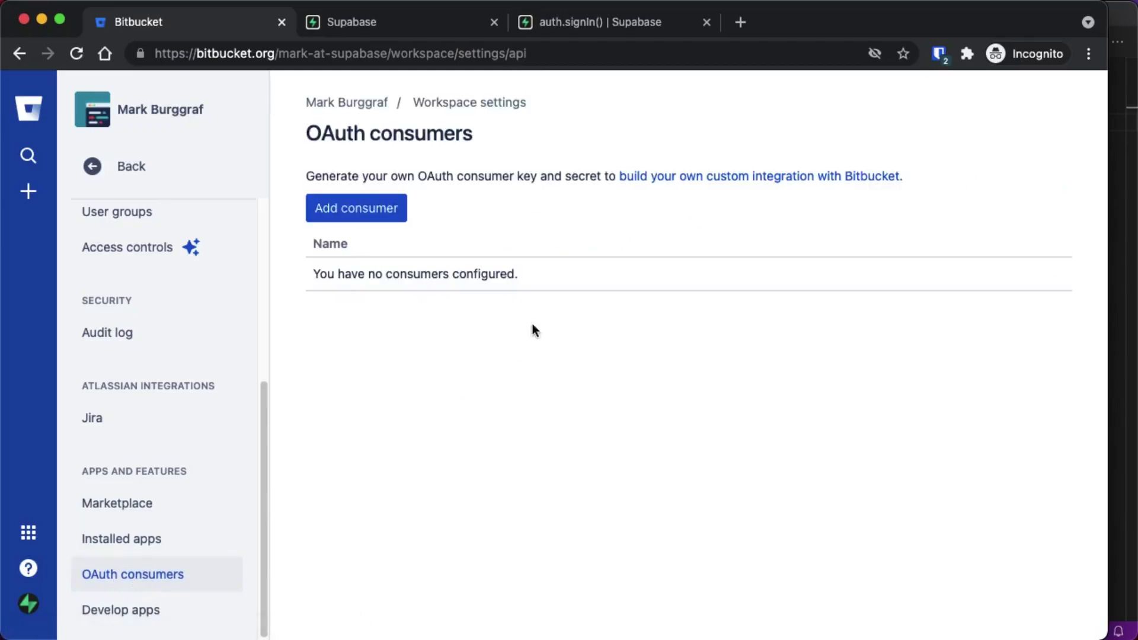
- Start adding a new OAuth consumer and name it Azabab
{"action": "left_click", "coordinate": [373, 213]}
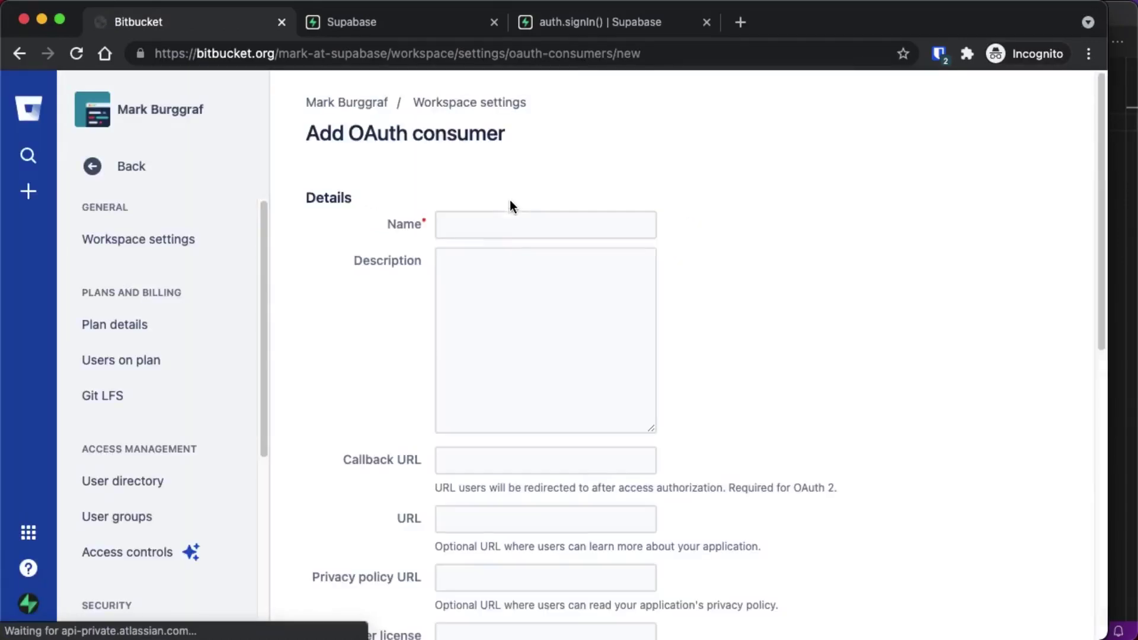
{"action": "left_click", "coordinate": [487, 222]}
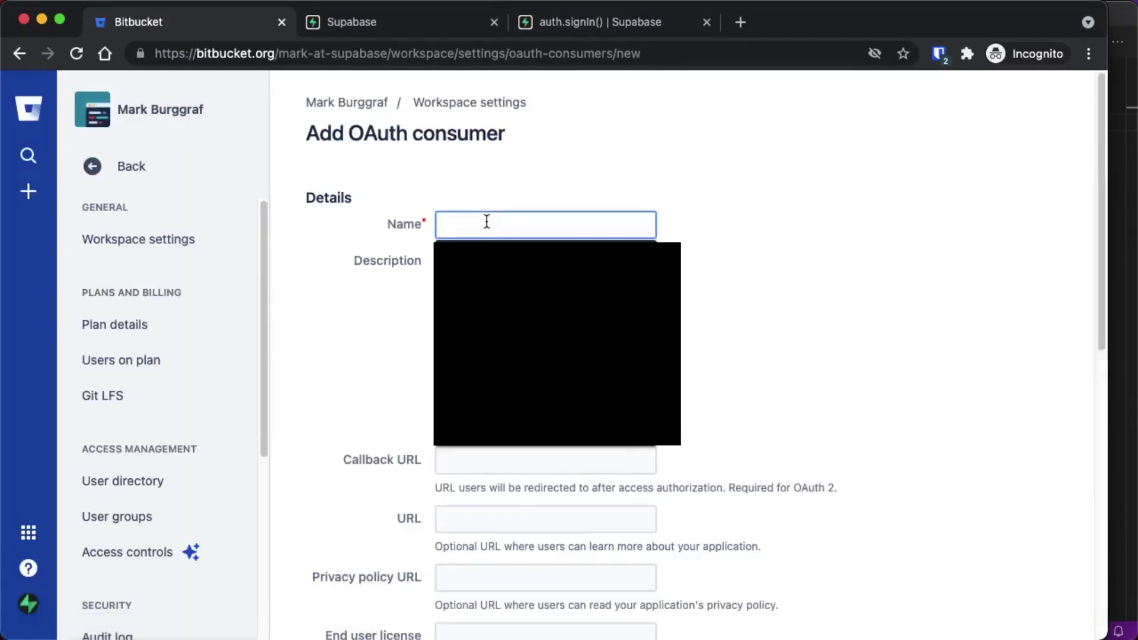
{"action": "type", "text": "Azabab"}
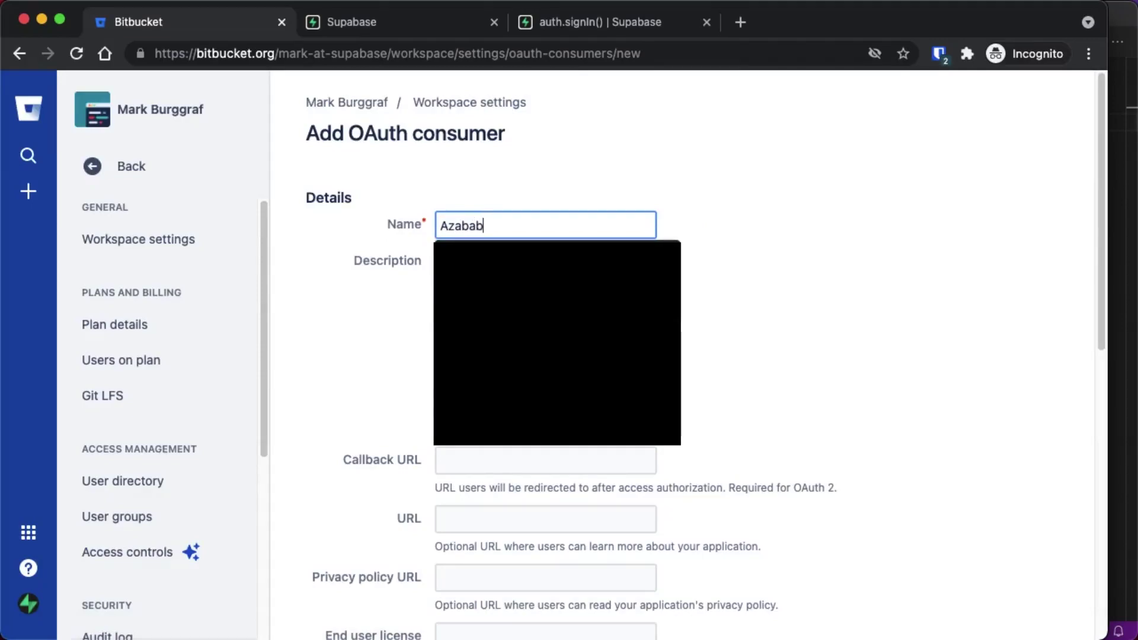
{"action": "left_click", "coordinate": [966, 244]}
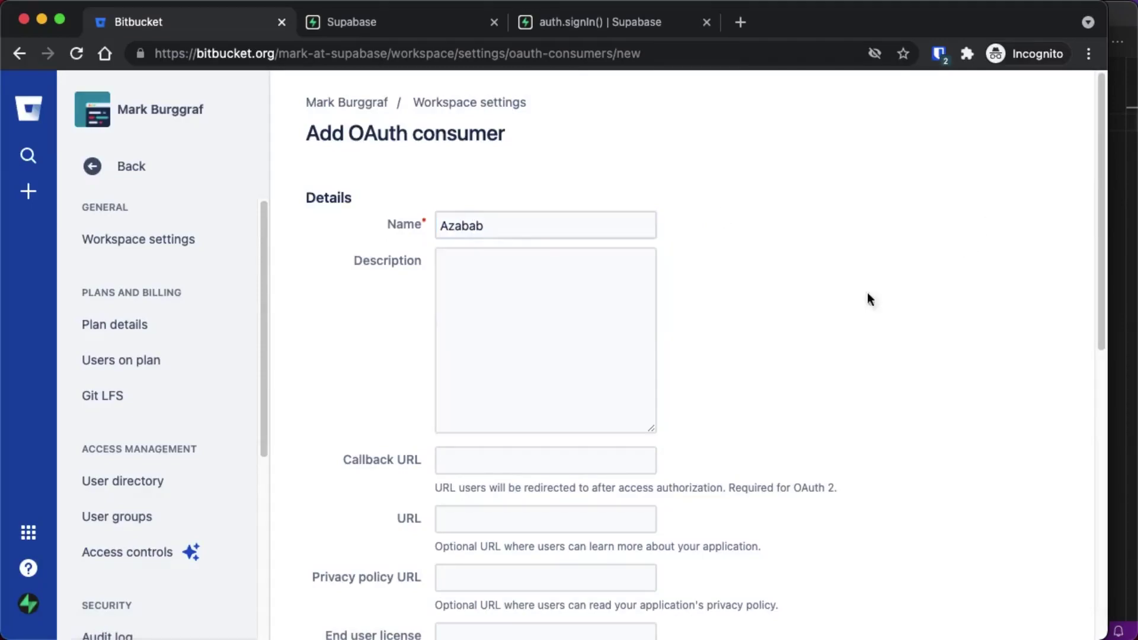
- Switch to Supabase and copy the Azabab project's URL from its API settings for the consumer's callback address
{"action": "scroll", "coordinate": [813, 326], "scroll_direction": "down", "scroll_amount": 3}
{"action": "scroll", "coordinate": [813, 326], "scroll_direction": "down", "scroll_amount": 2}
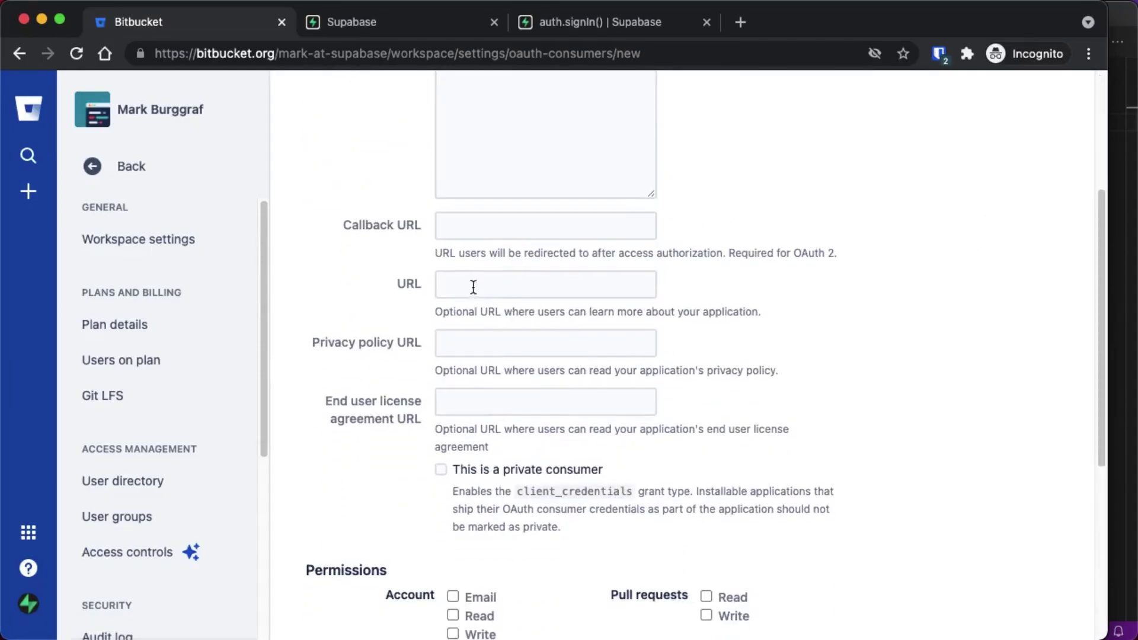
{"action": "left_click", "coordinate": [456, 225]}
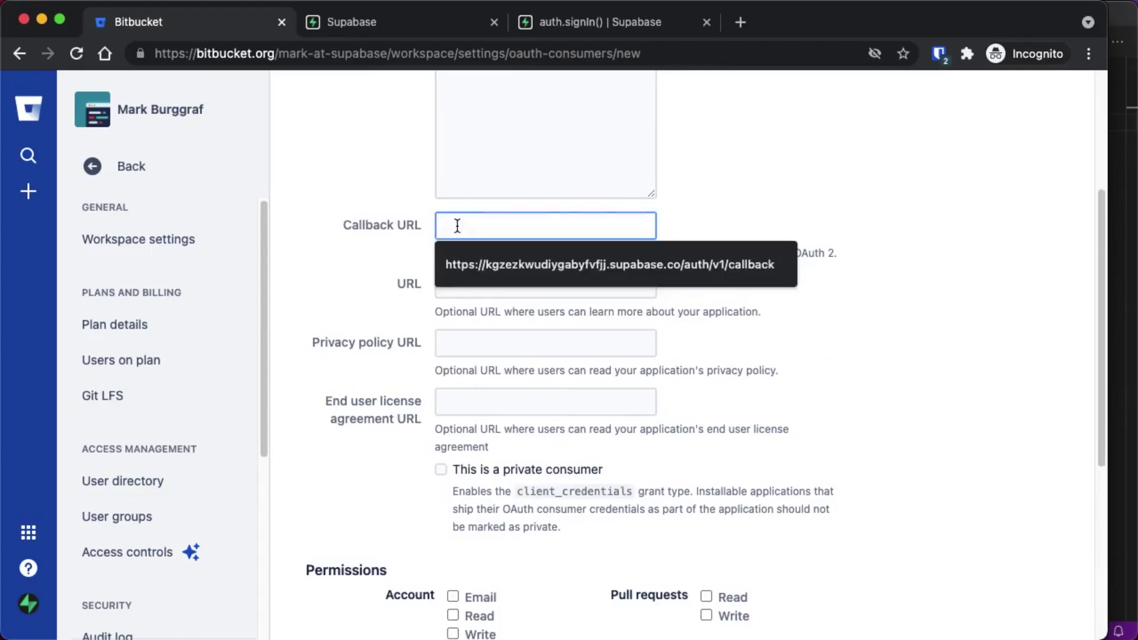
{"action": "left_click", "coordinate": [875, 218]}
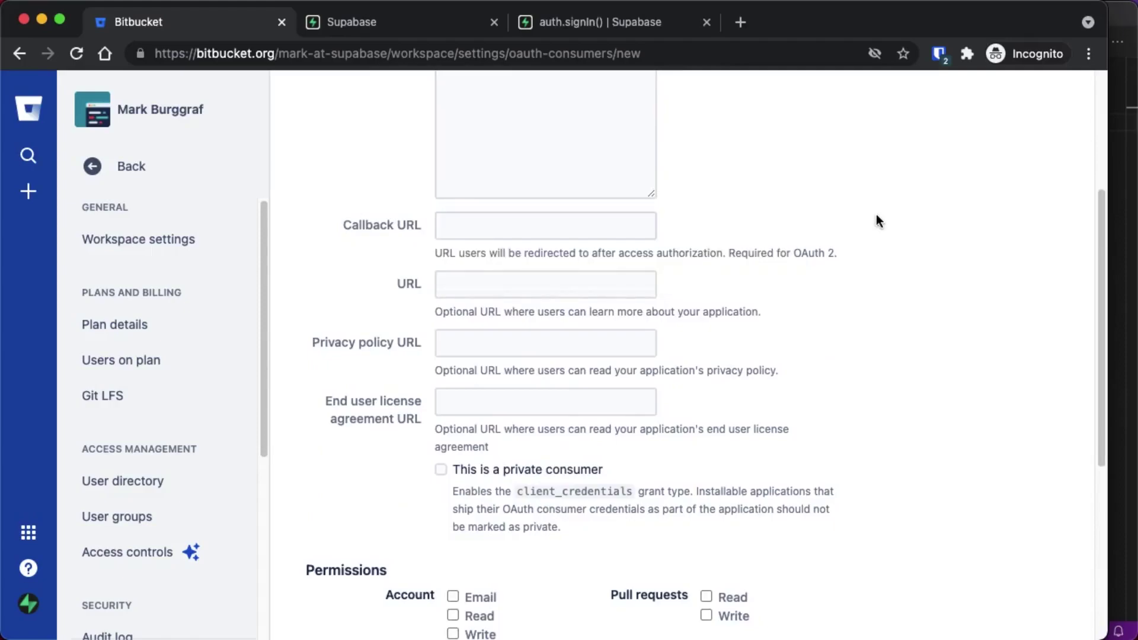
{"action": "left_click", "coordinate": [398, 27]}
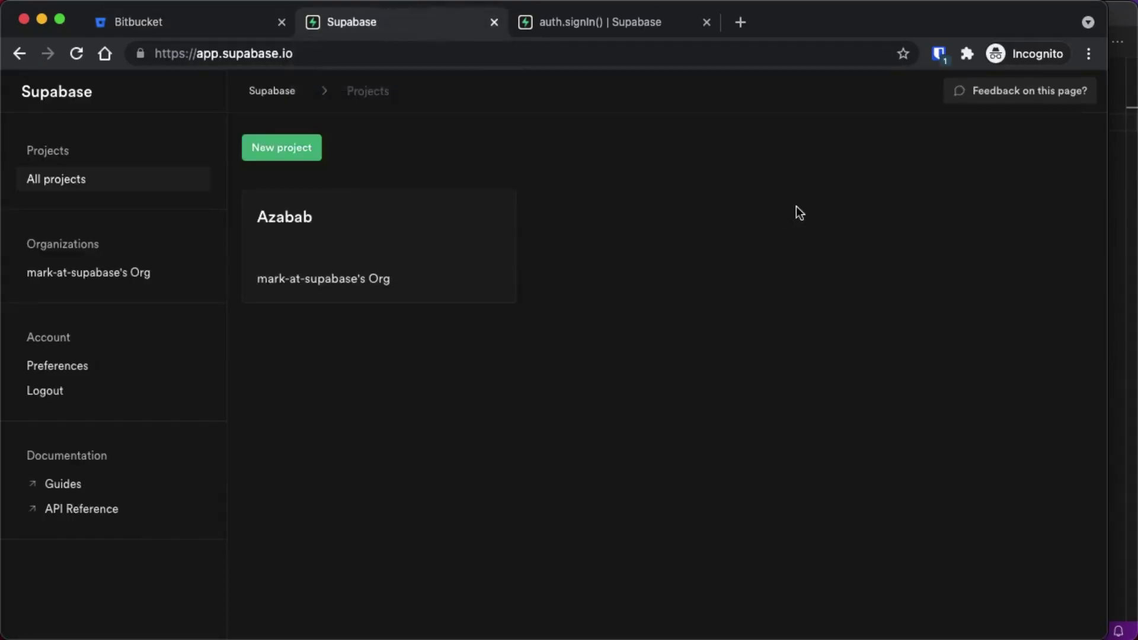
{"action": "left_click", "coordinate": [380, 245]}
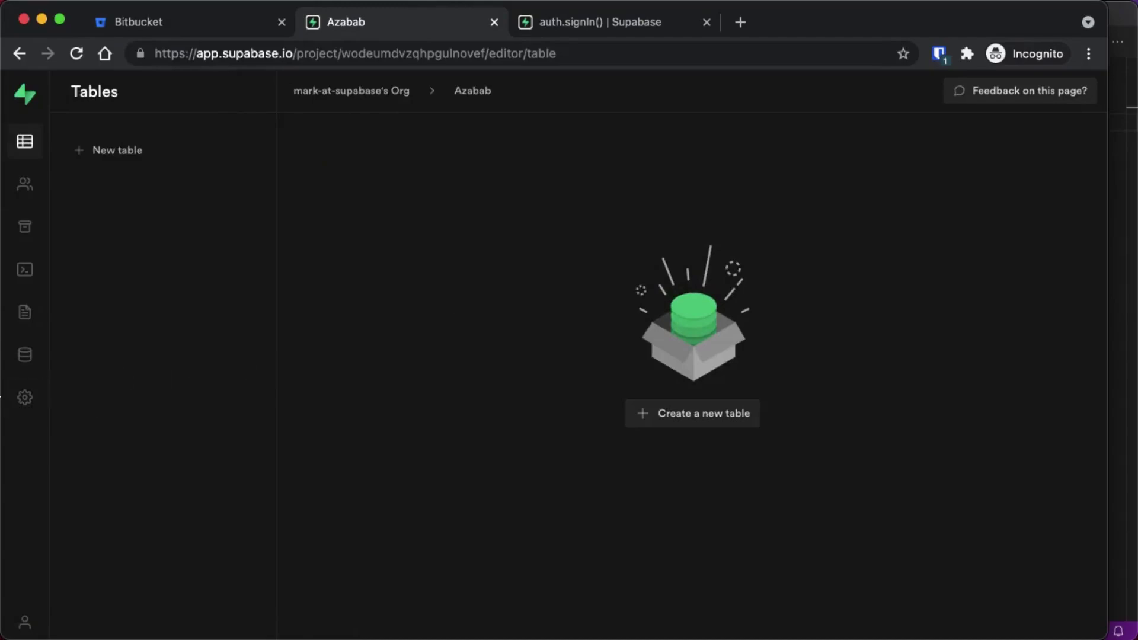
{"action": "left_click", "coordinate": [27, 398]}
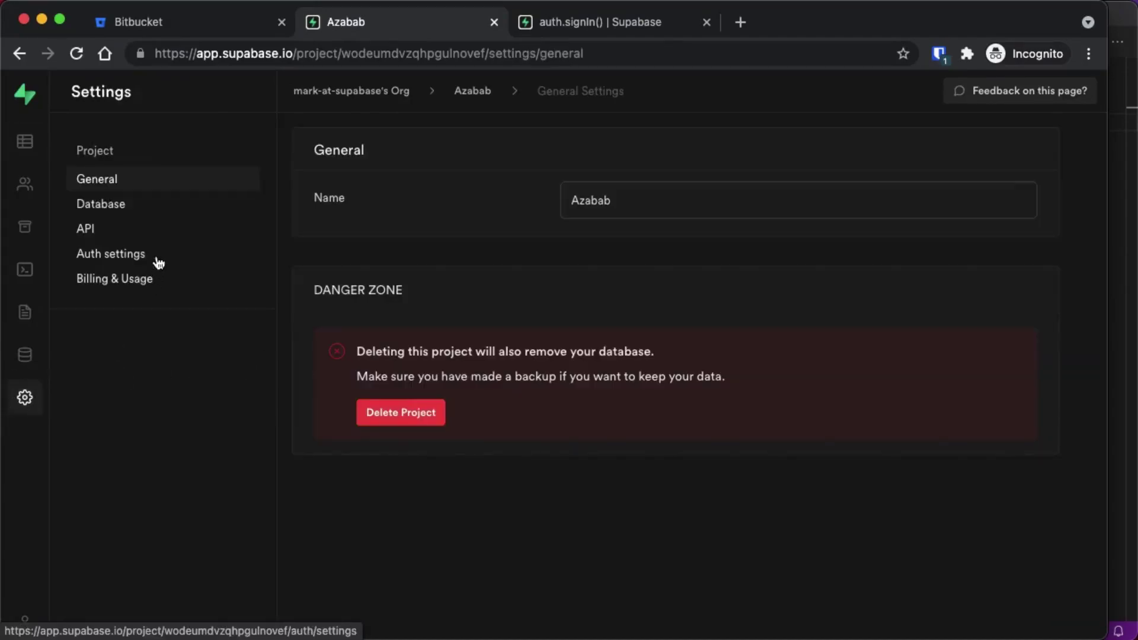
{"action": "left_click", "coordinate": [109, 237]}
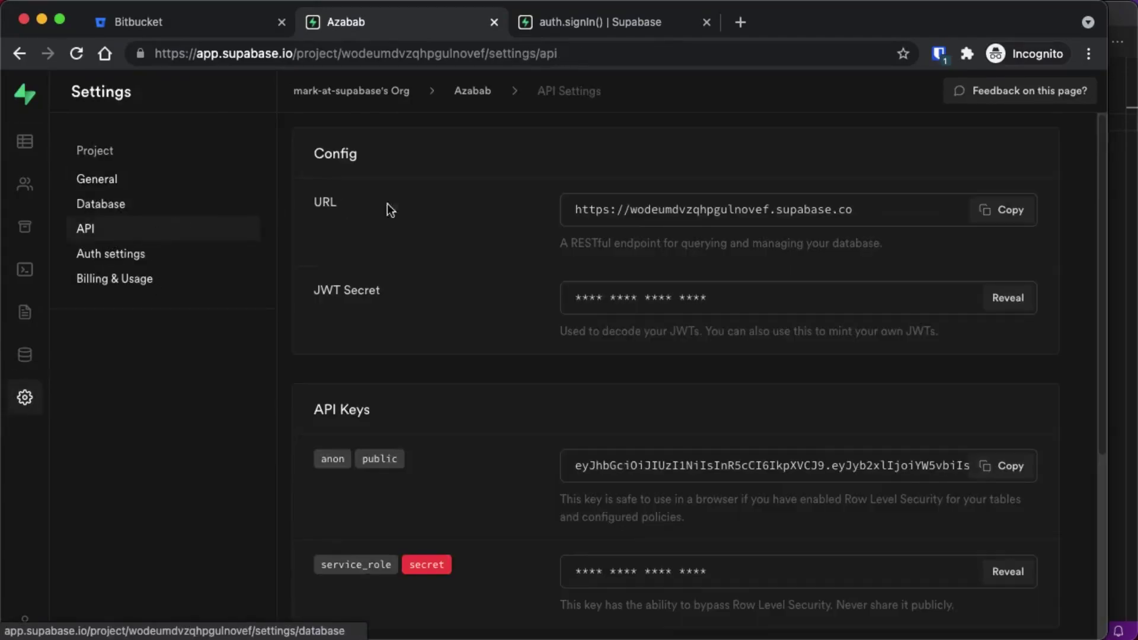
{"action": "double_click", "coordinate": [702, 213]}
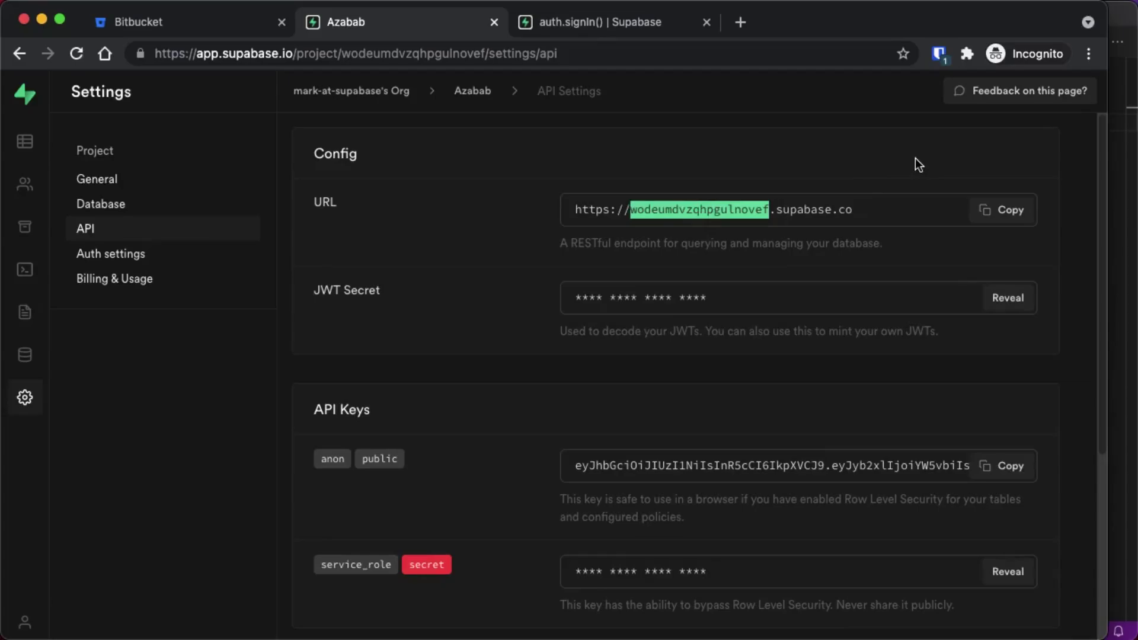
{"action": "left_click", "coordinate": [1021, 218]}
- Back in Bitbucket, set the consumer's callback URL to the copied project URL followed by /auth/v1/callback
{"action": "left_click", "coordinate": [143, 17]}
{"action": "left_click", "coordinate": [473, 232]}
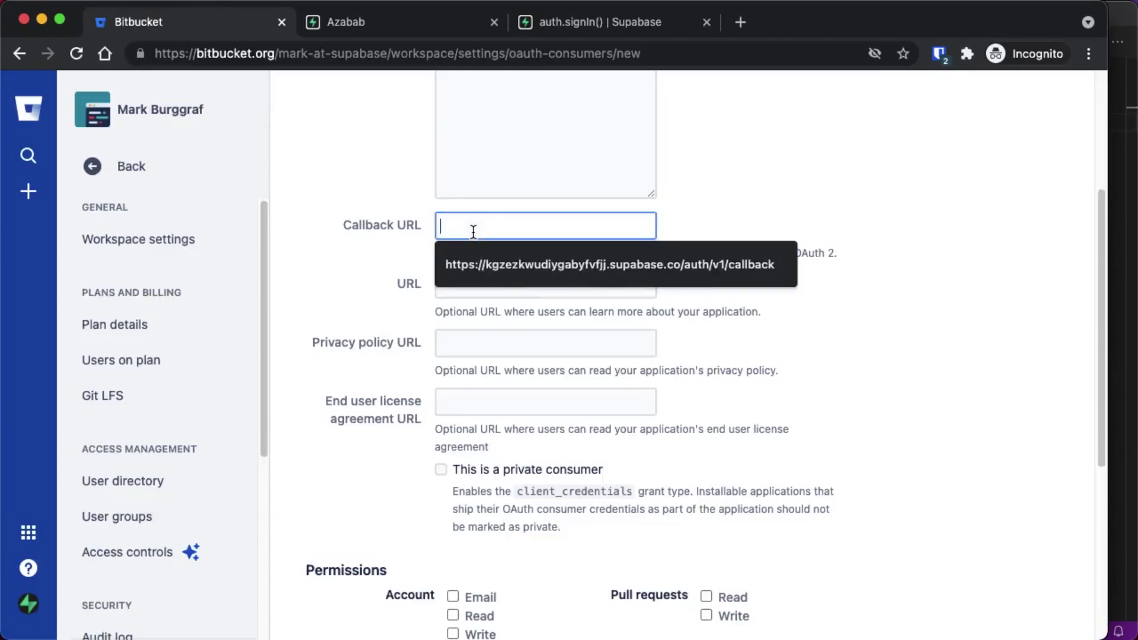
{"action": "key", "text": "super+v"}
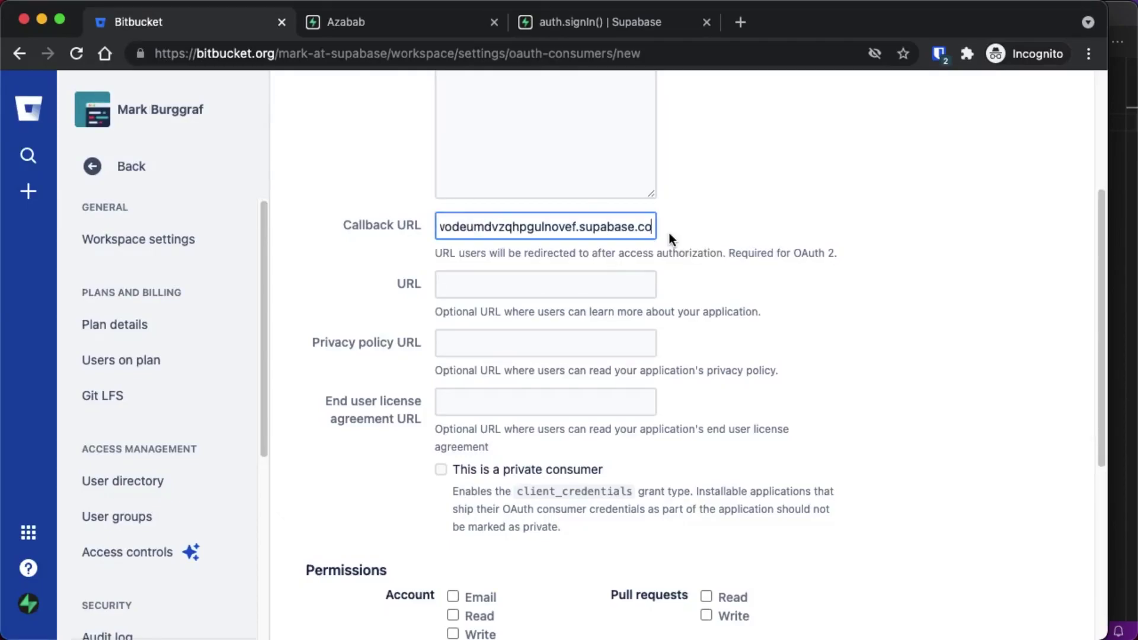
{"action": "type", "text": "/"}
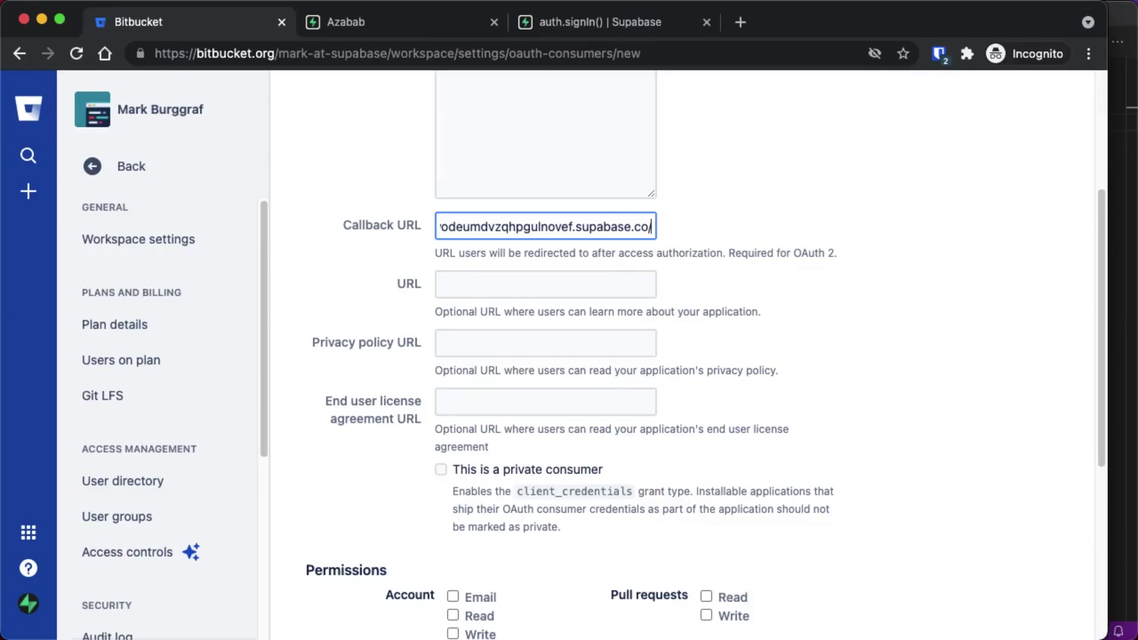
{"action": "type", "text": "au"}
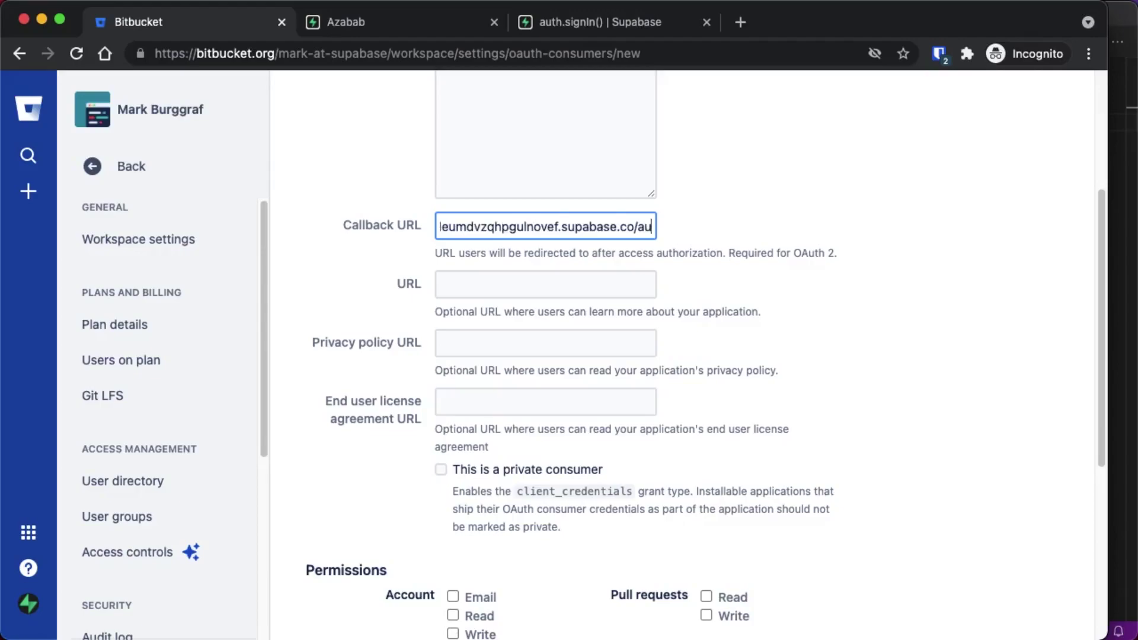
{"action": "type", "text": "th/v1/"}
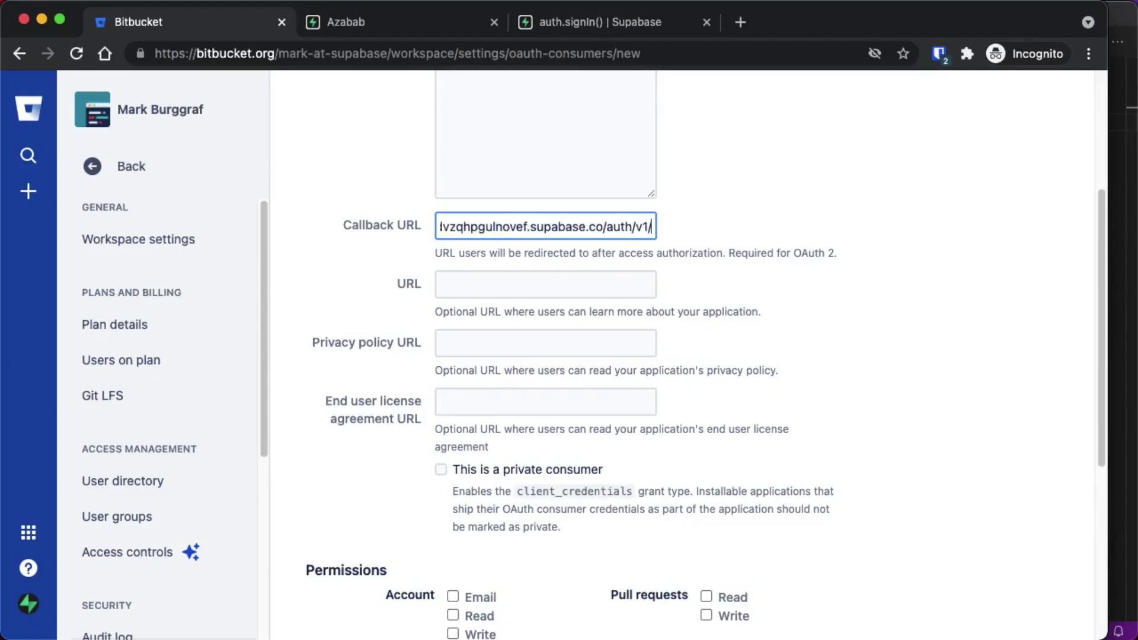
{"action": "type", "text": "cal"}
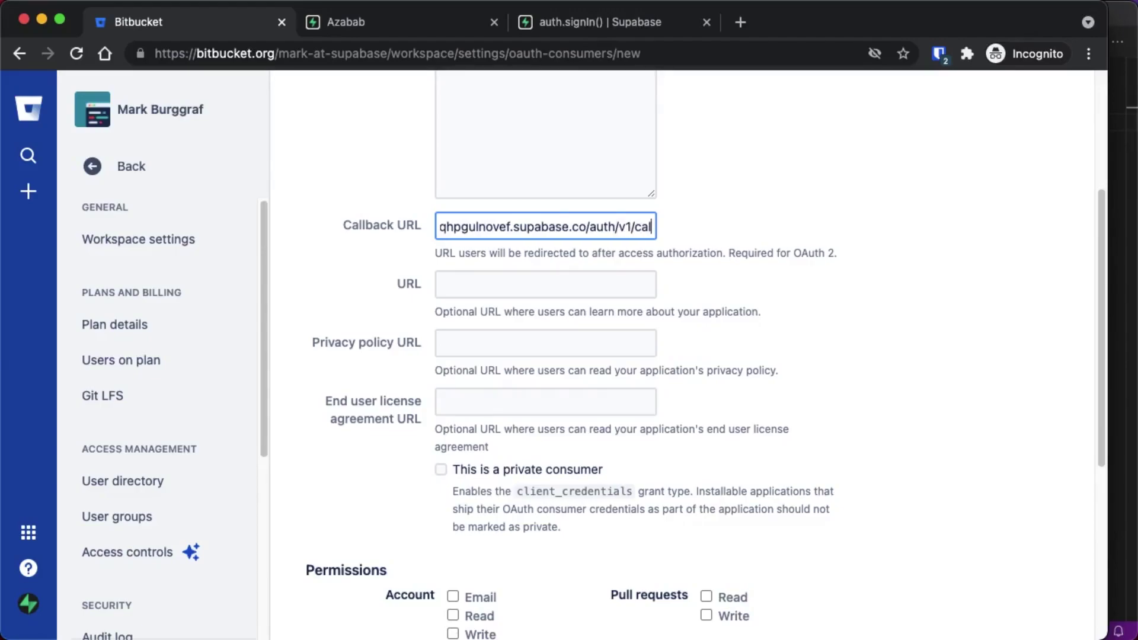
{"action": "key", "text": "BackSpace"}
{"action": "type", "text": "llback"}
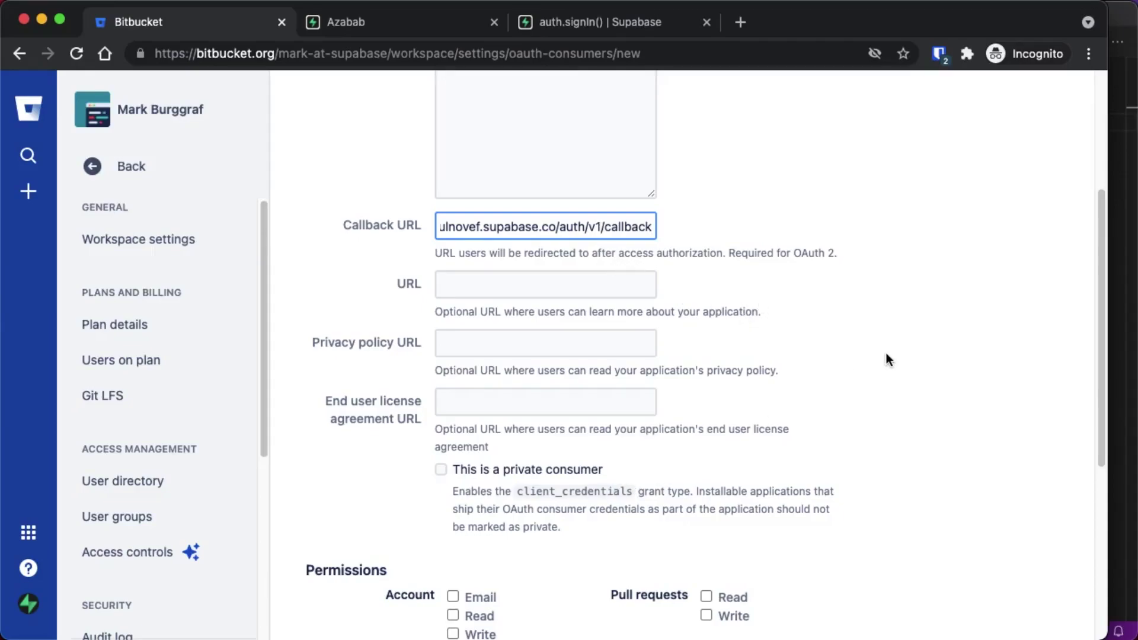
- Save the consumer with Account Email and Read permissions, and copy the key from the Azabab consumer's details
{"action": "scroll", "coordinate": [887, 359], "scroll_direction": "down", "scroll_amount": 6}
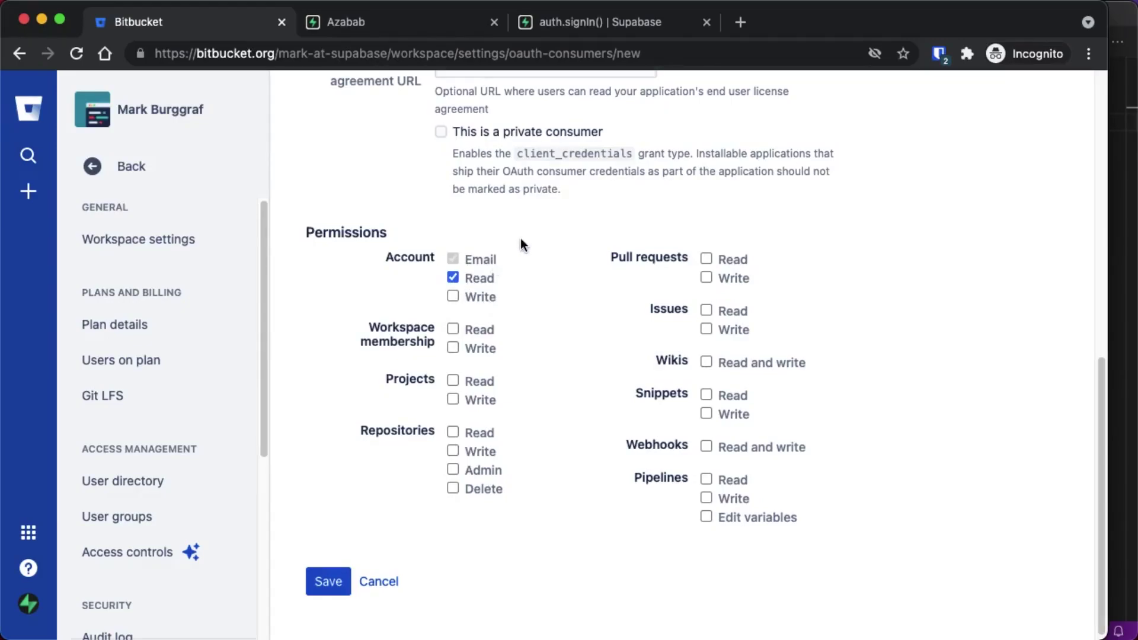
{"action": "left_click", "coordinate": [332, 584]}
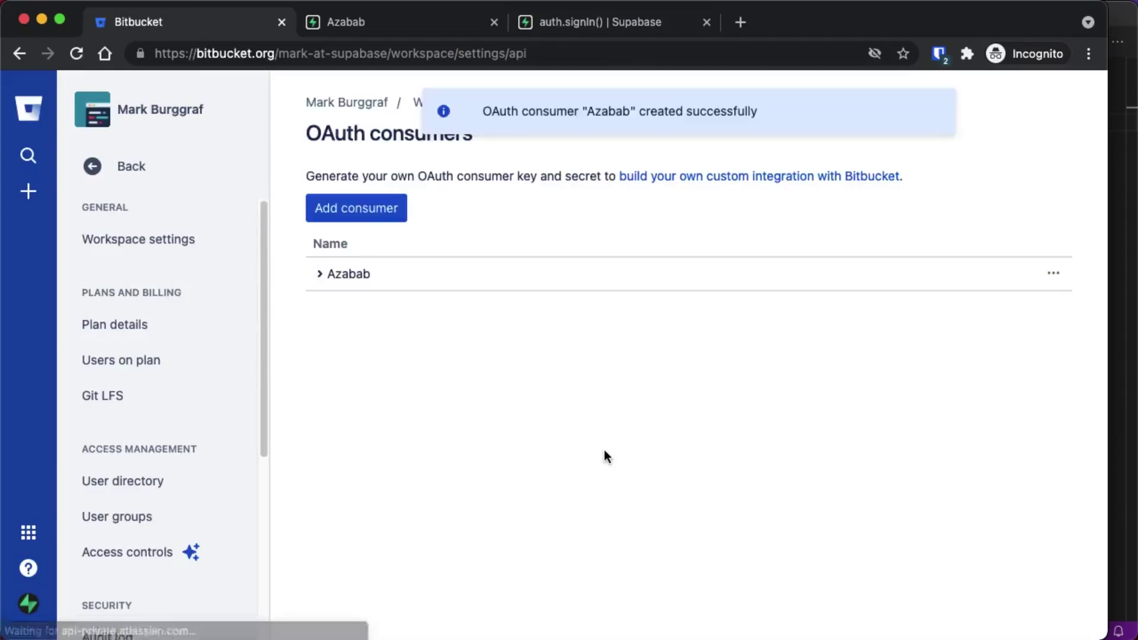
{"action": "left_click", "coordinate": [354, 276]}
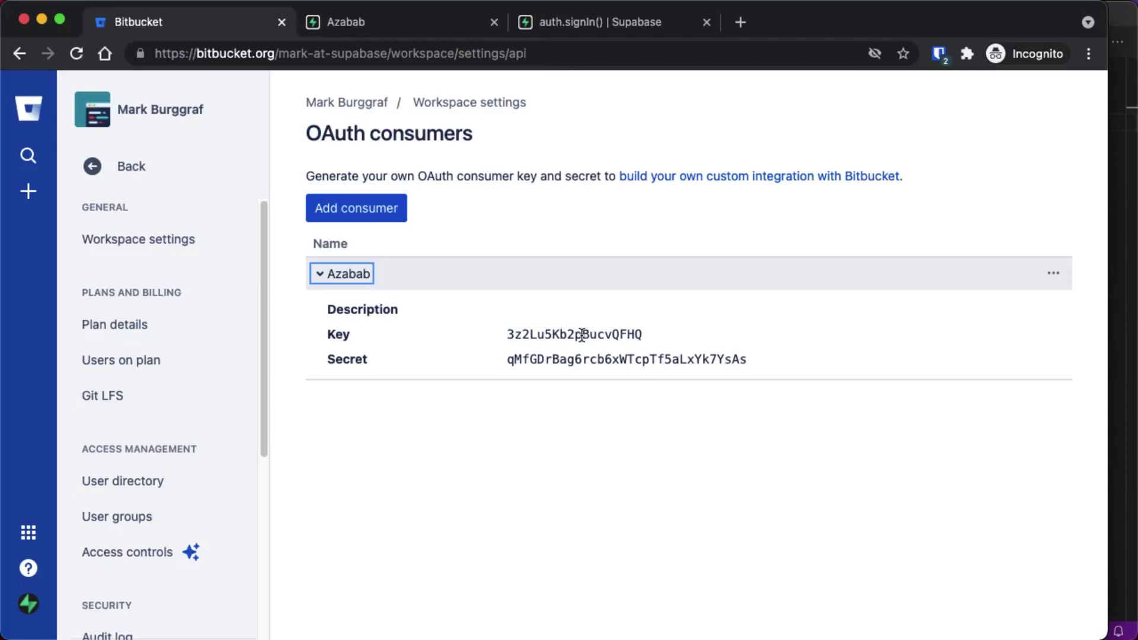
{"action": "double_click", "coordinate": [582, 335]}
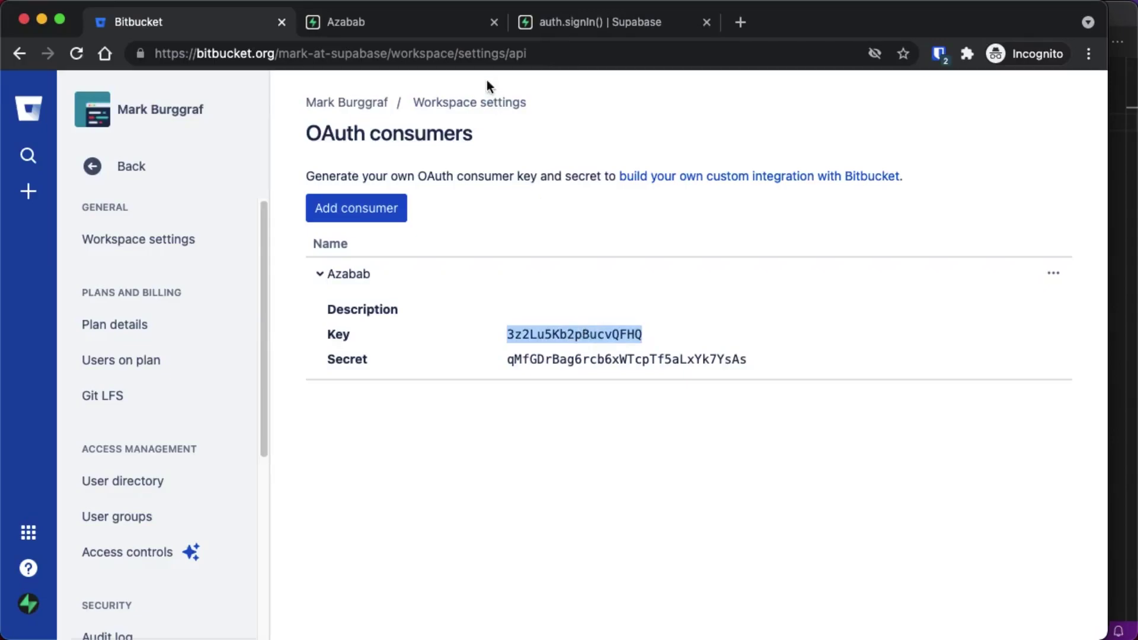
- Switch to Supabase, enable Bitbucket in the Azabab project's authentication settings, and paste the copied consumer key as the Bitbucket client ID
{"action": "left_click", "coordinate": [402, 21]}
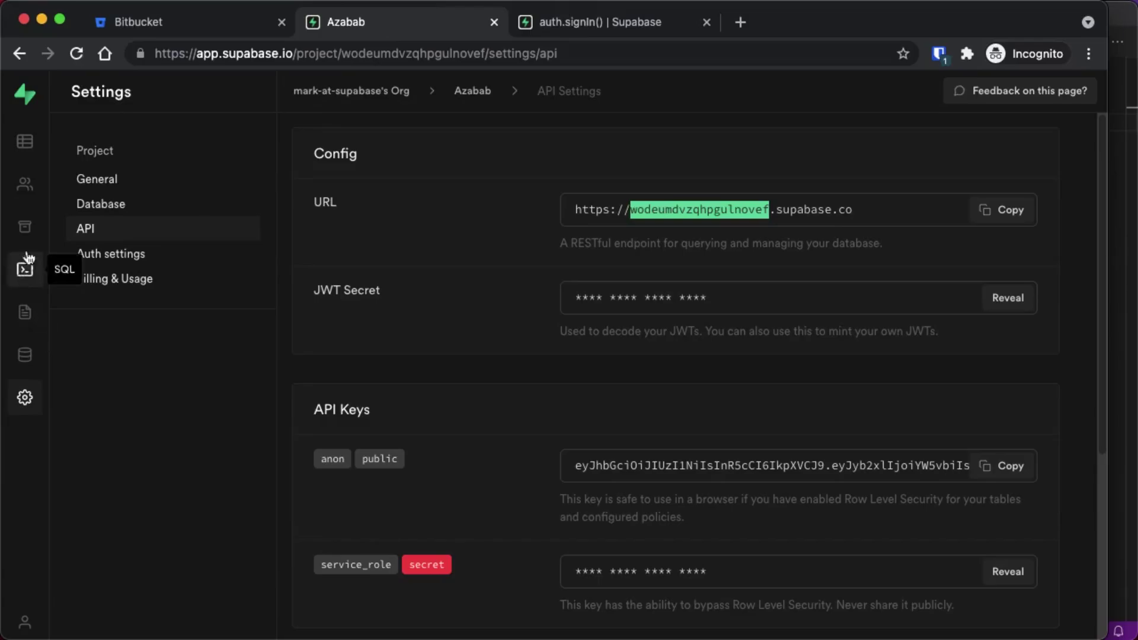
{"action": "left_click", "coordinate": [27, 187]}
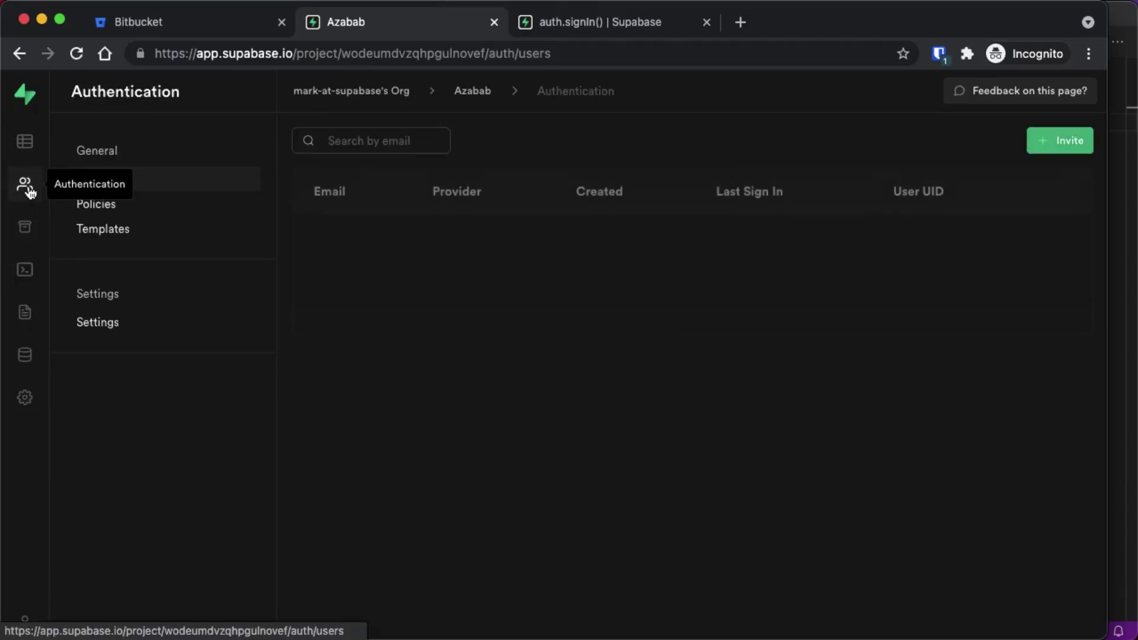
{"action": "left_click", "coordinate": [105, 338]}
{"action": "scroll", "coordinate": [898, 428], "scroll_direction": "down", "scroll_amount": 10}
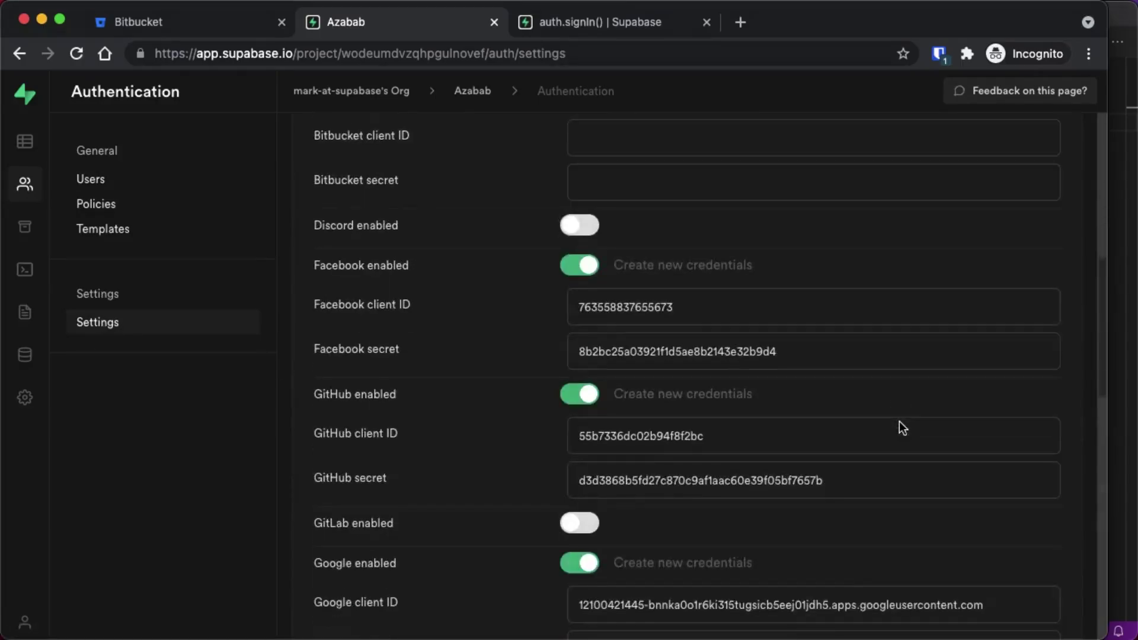
{"action": "scroll", "coordinate": [770, 346], "scroll_direction": "up", "scroll_amount": 3}
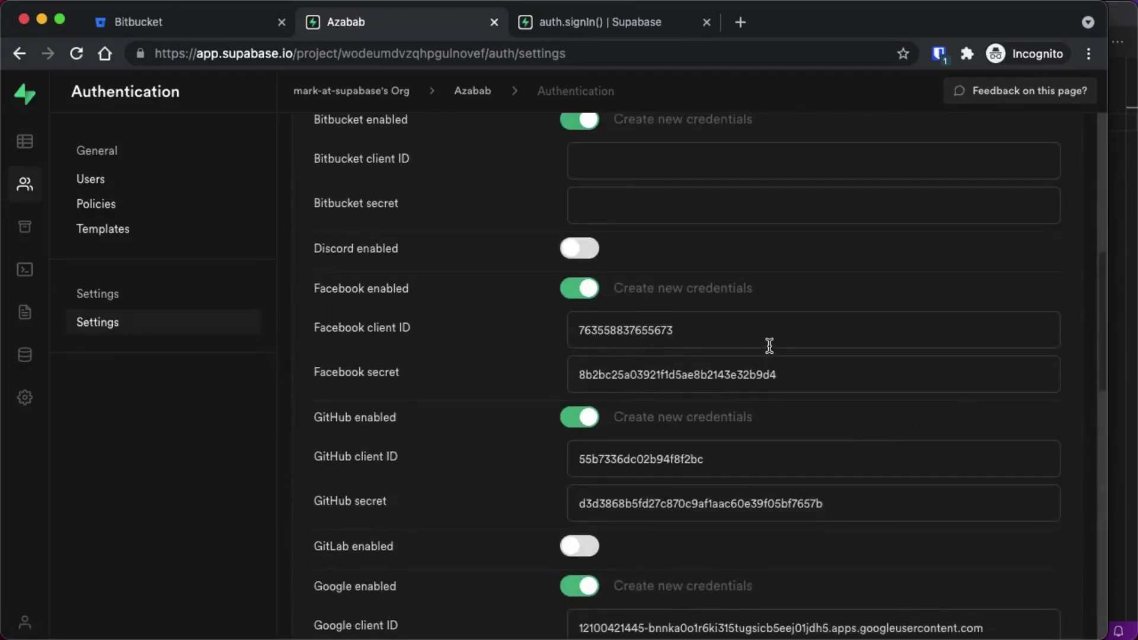
{"action": "left_click", "coordinate": [574, 257]}
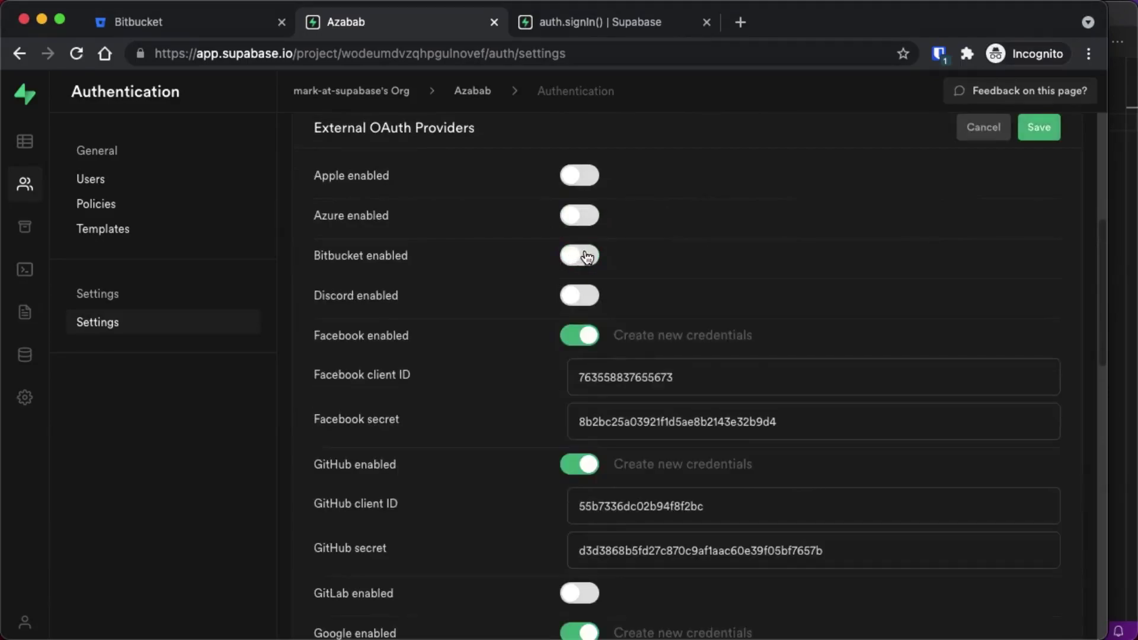
{"action": "left_click", "coordinate": [577, 257]}
{"action": "left_click", "coordinate": [635, 307]}
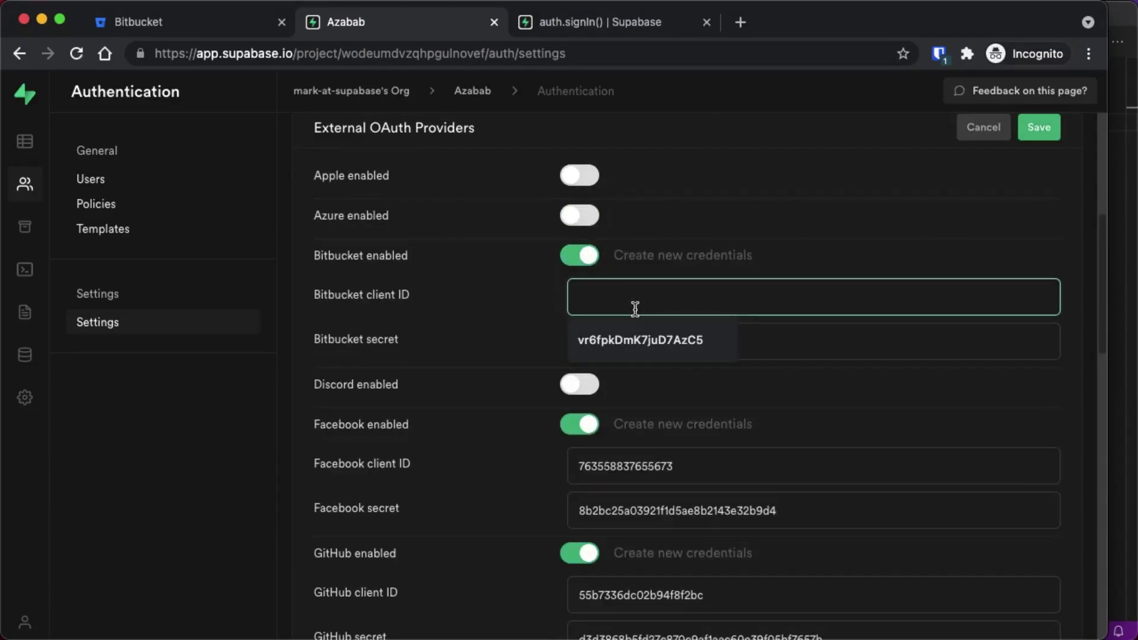
{"action": "key", "text": "super+v"}
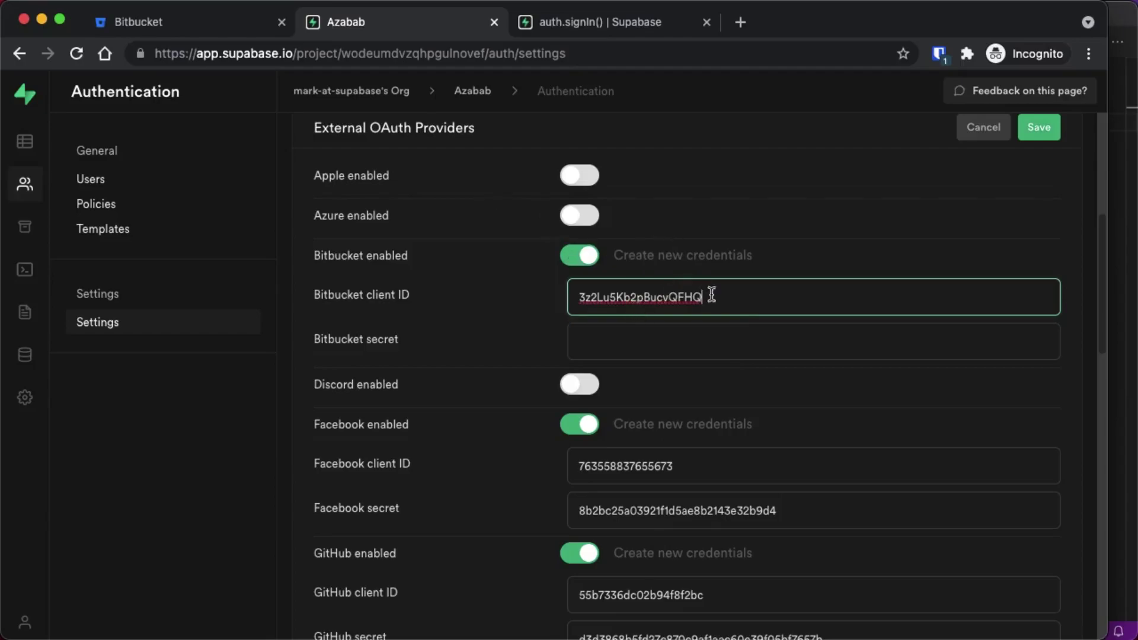
- Copy the Azabab consumer's secret from Bitbucket into Supabase's Bitbucket secret field and save the OAuth provider settings
{"action": "left_click", "coordinate": [180, 20]}
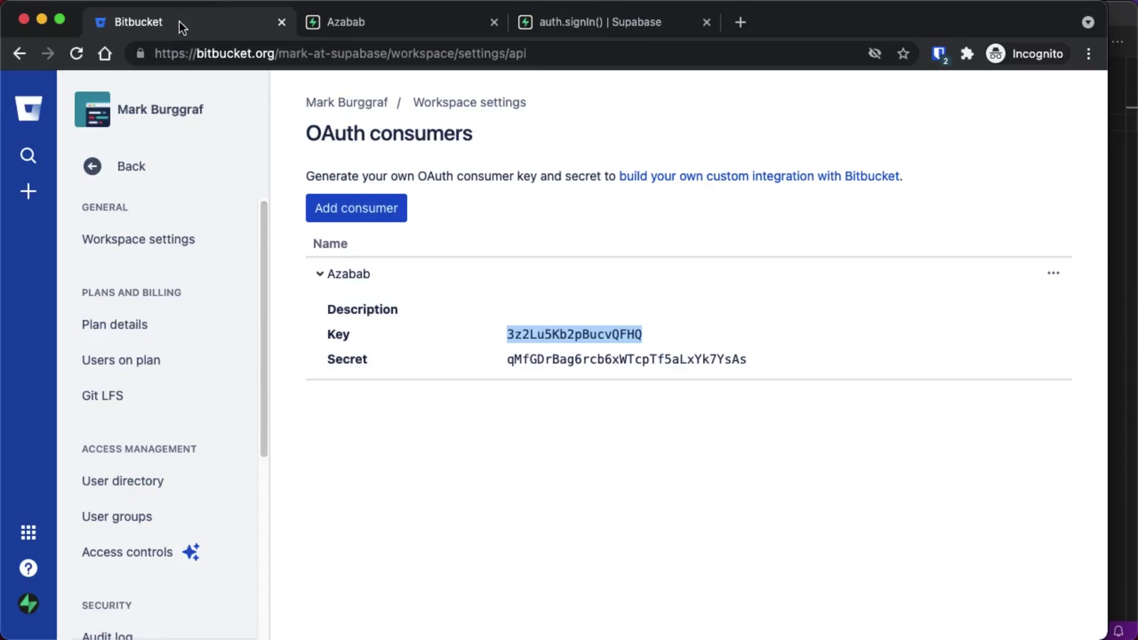
{"action": "double_click", "coordinate": [577, 365]}
{"action": "key", "text": "super+c"}
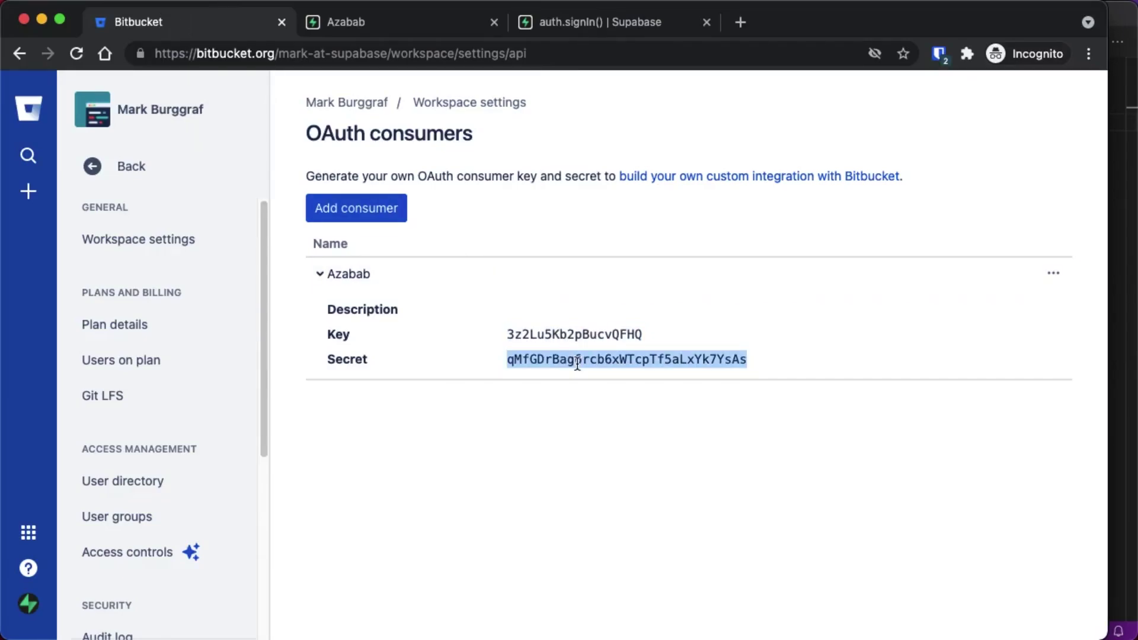
{"action": "left_click", "coordinate": [412, 24]}
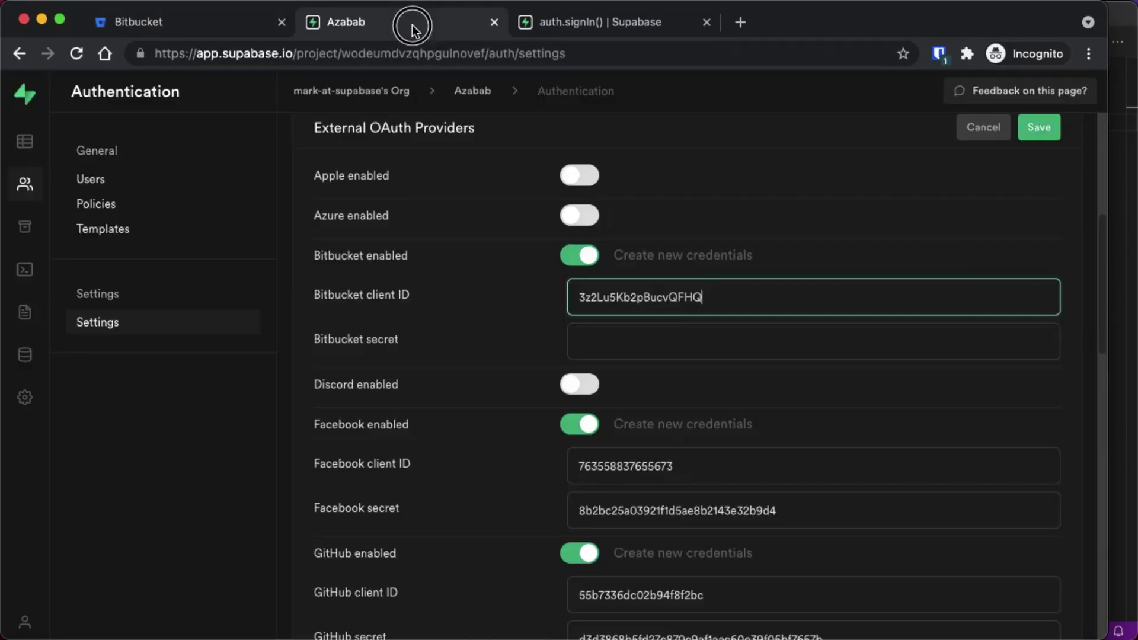
{"action": "left_click", "coordinate": [617, 348]}
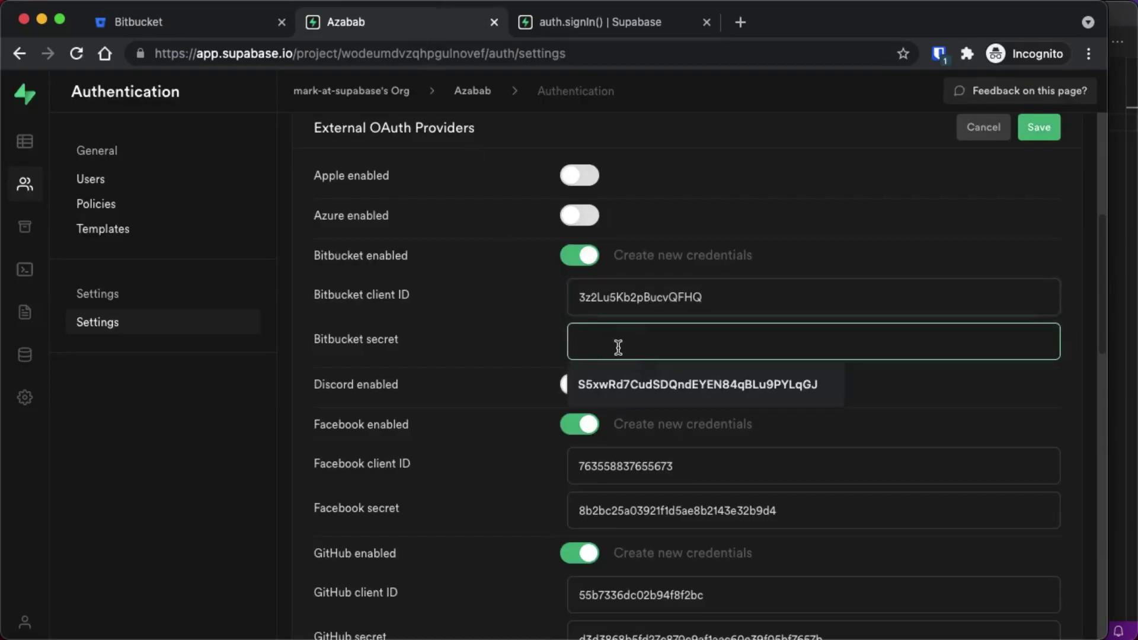
{"action": "key", "text": "super+v"}
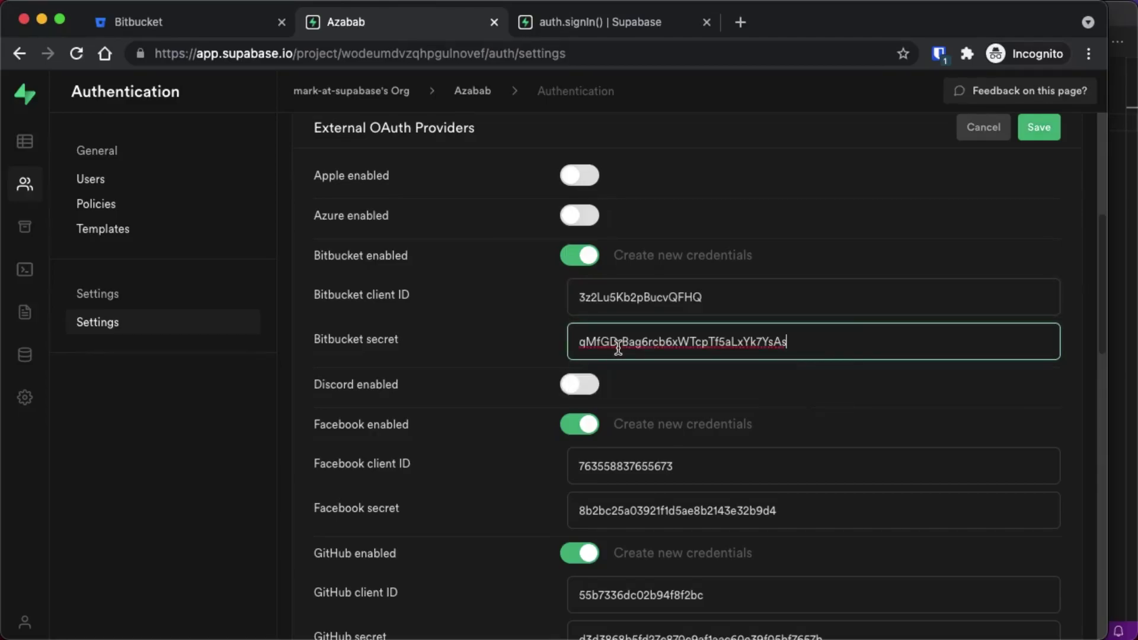
{"action": "left_click", "coordinate": [1052, 129]}
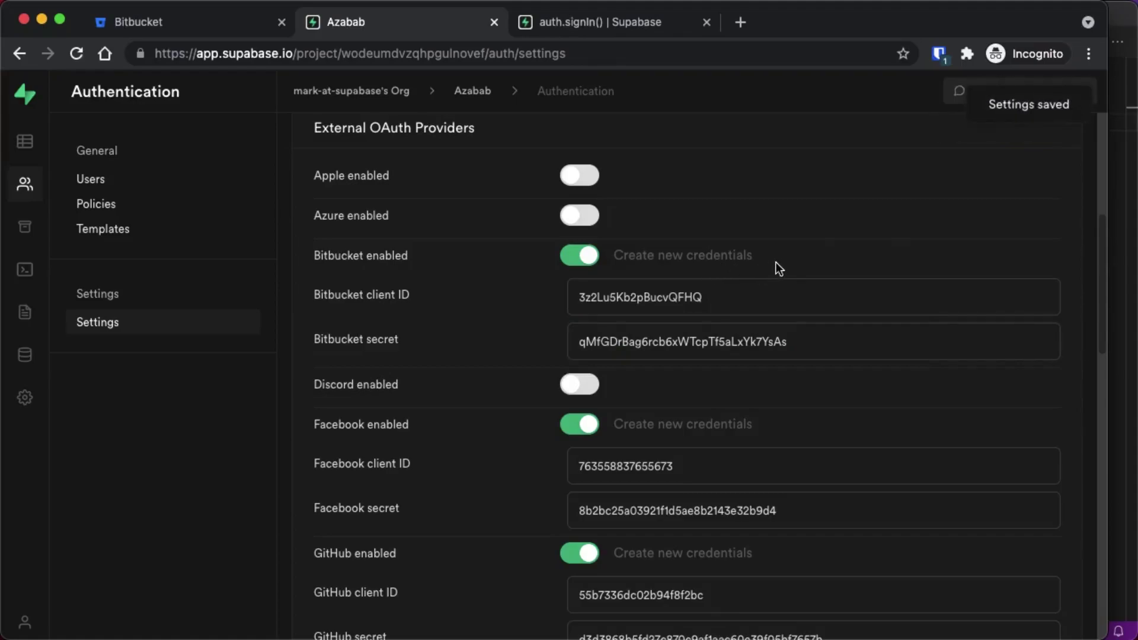
{"action": "scroll", "coordinate": [778, 267], "scroll_direction": "up", "scroll_amount": 6}
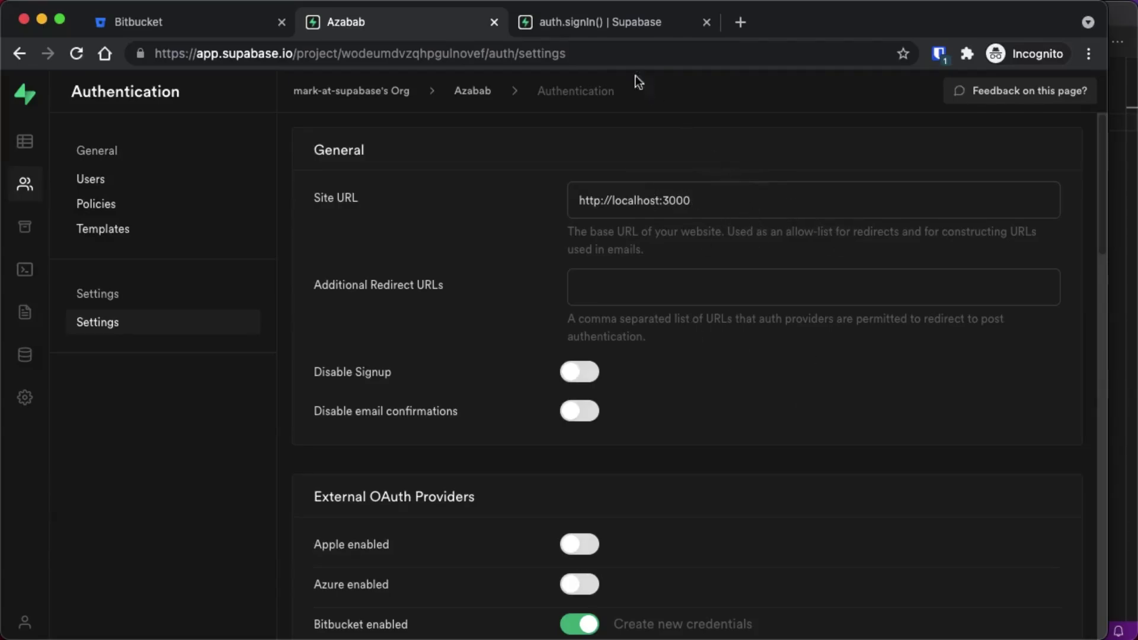
{"action": "left_click", "coordinate": [210, 18]}
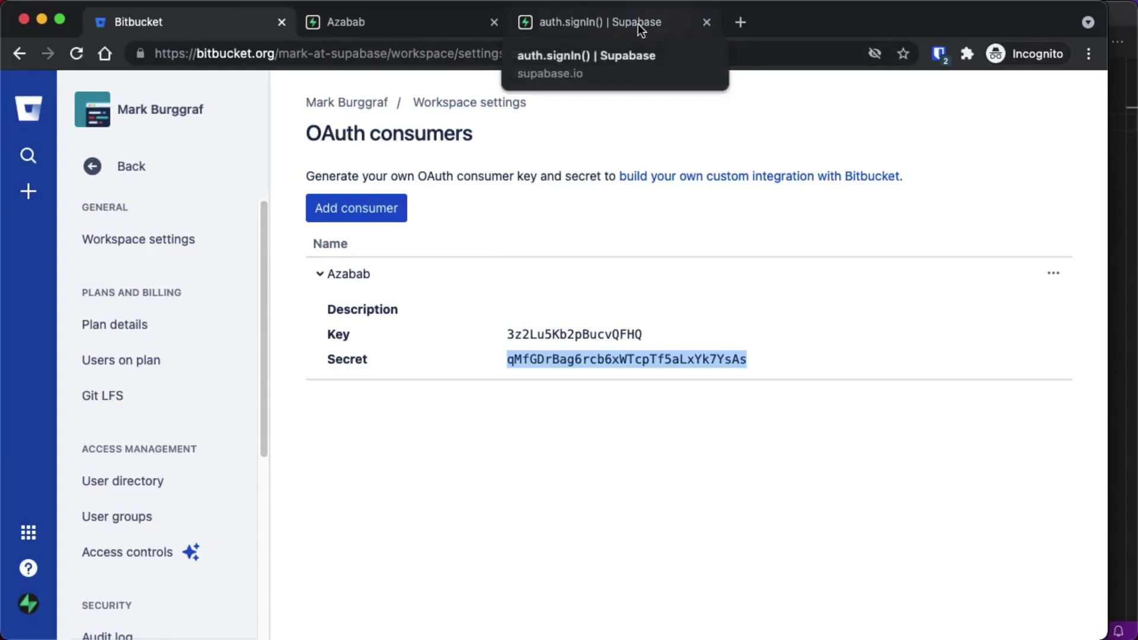
{"action": "left_click", "coordinate": [1125, 202]}
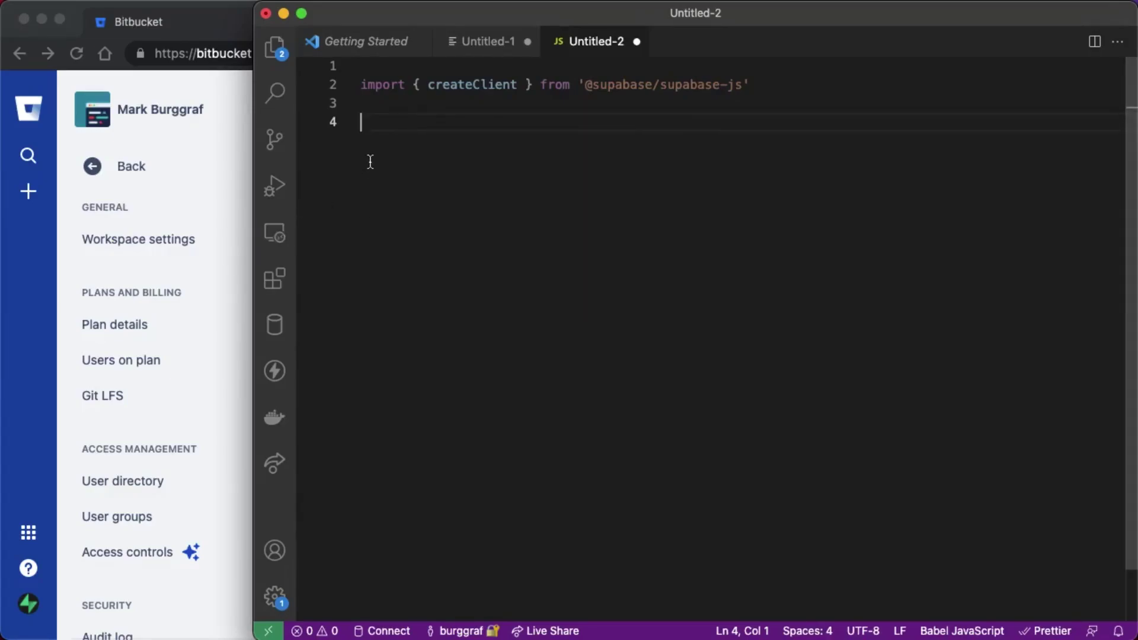
{"action": "left_click", "coordinate": [226, 20]}
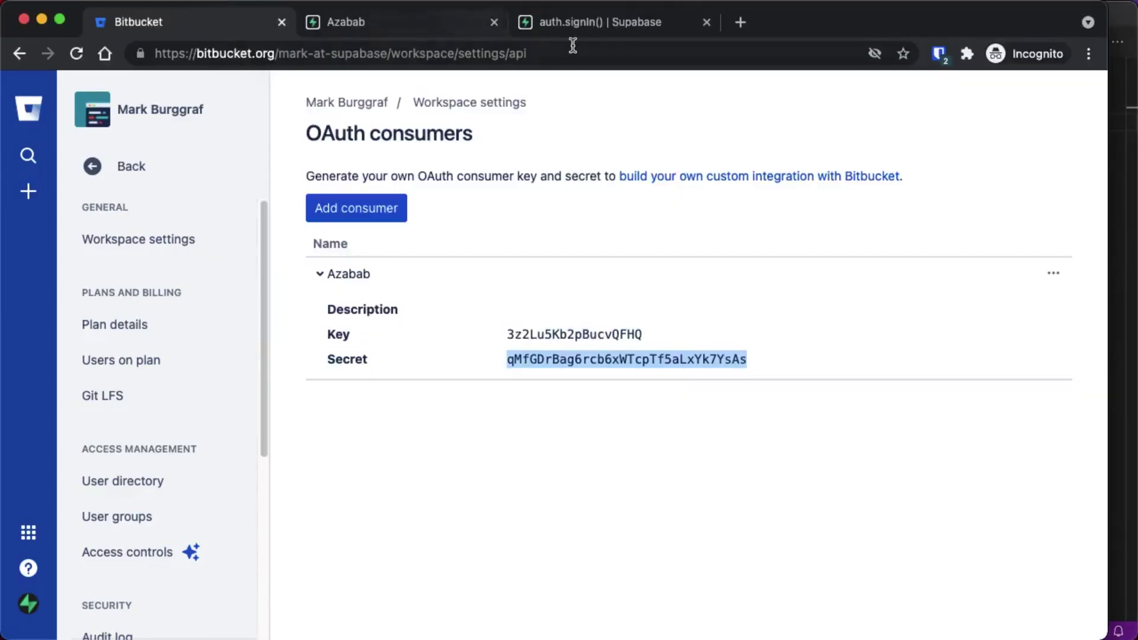
- In the Azabab project's API documentation on Supabase, open the Authentication page and copy the Client API Key code snippet
{"action": "left_click", "coordinate": [422, 21]}
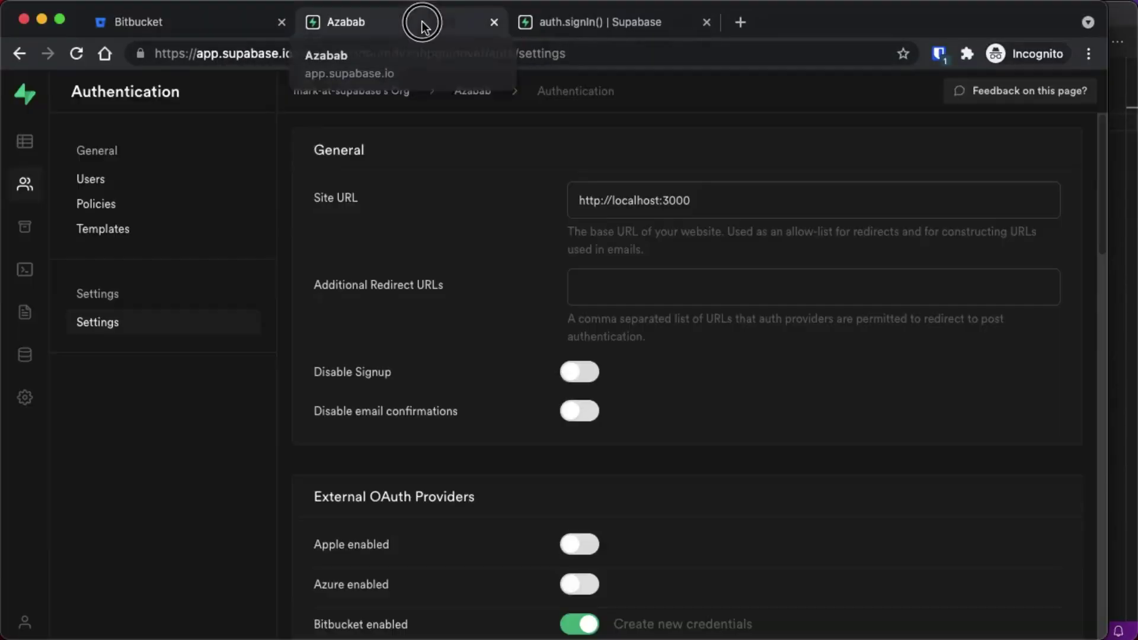
{"action": "left_click", "coordinate": [24, 311]}
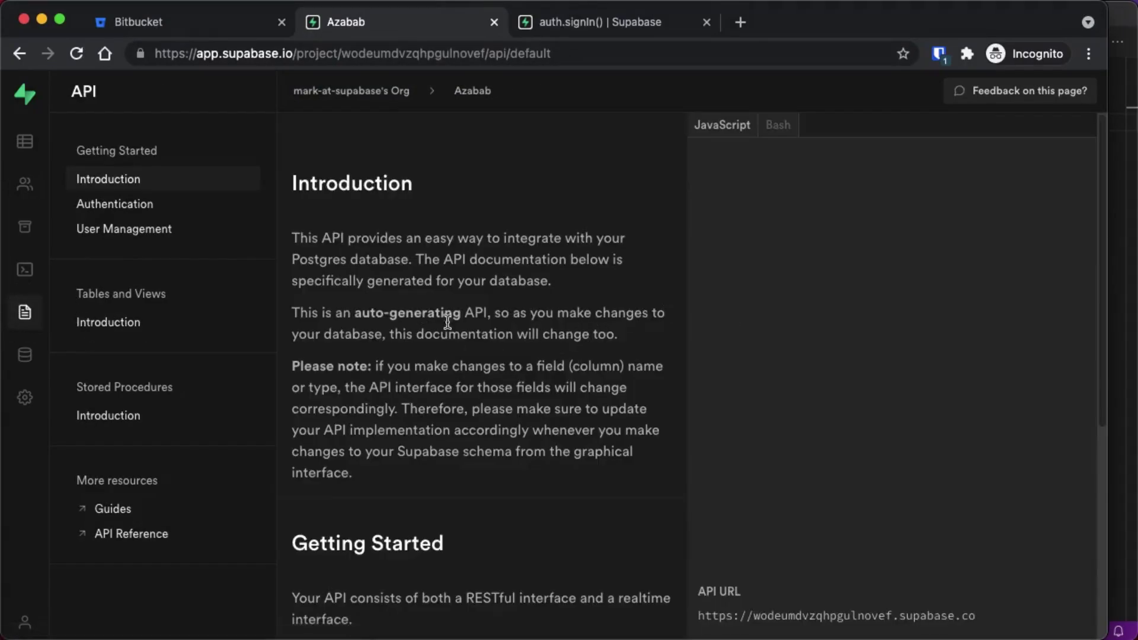
{"action": "left_click", "coordinate": [119, 205]}
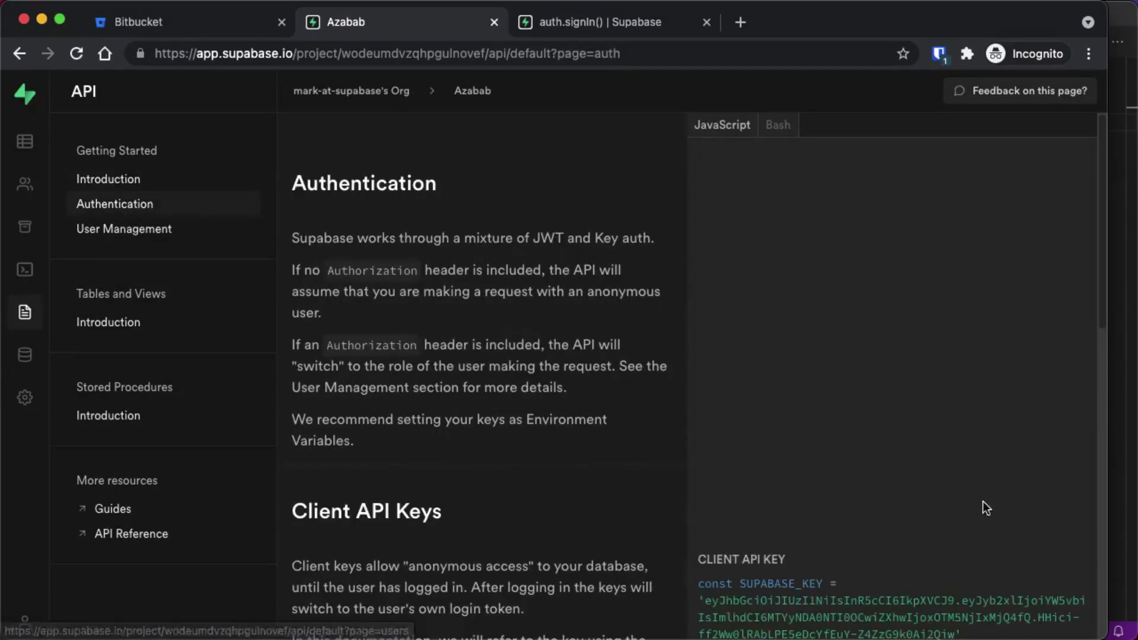
{"action": "scroll", "coordinate": [912, 388], "scroll_direction": "down", "scroll_amount": 10}
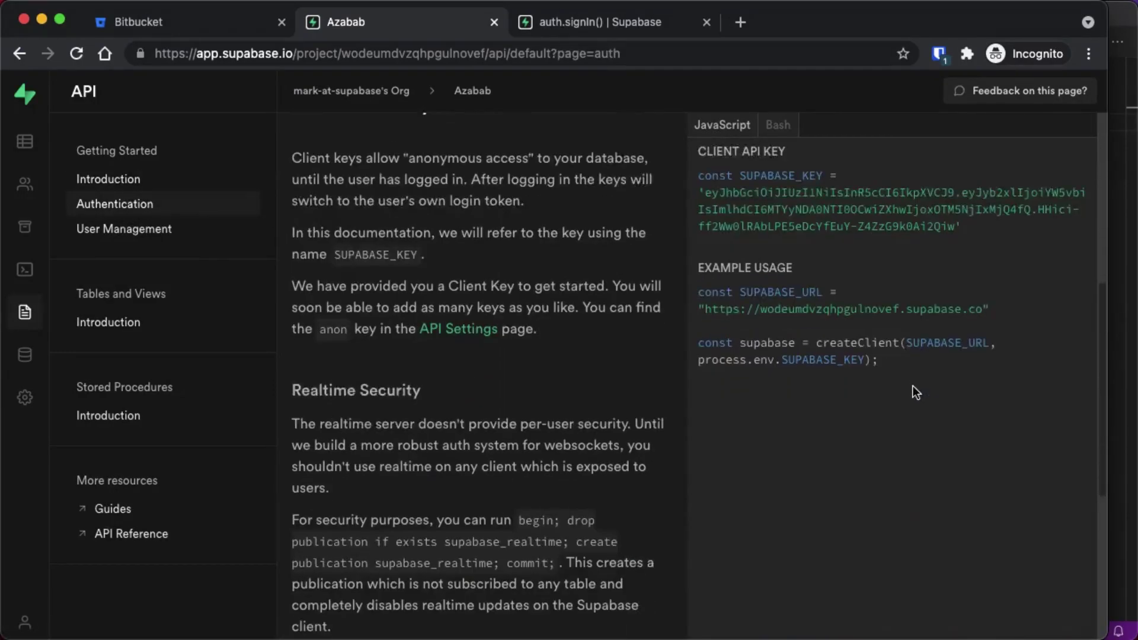
{"action": "scroll", "coordinate": [913, 391], "scroll_direction": "up", "scroll_amount": 2}
{"action": "mouse_move", "coordinate": [1064, 260]}
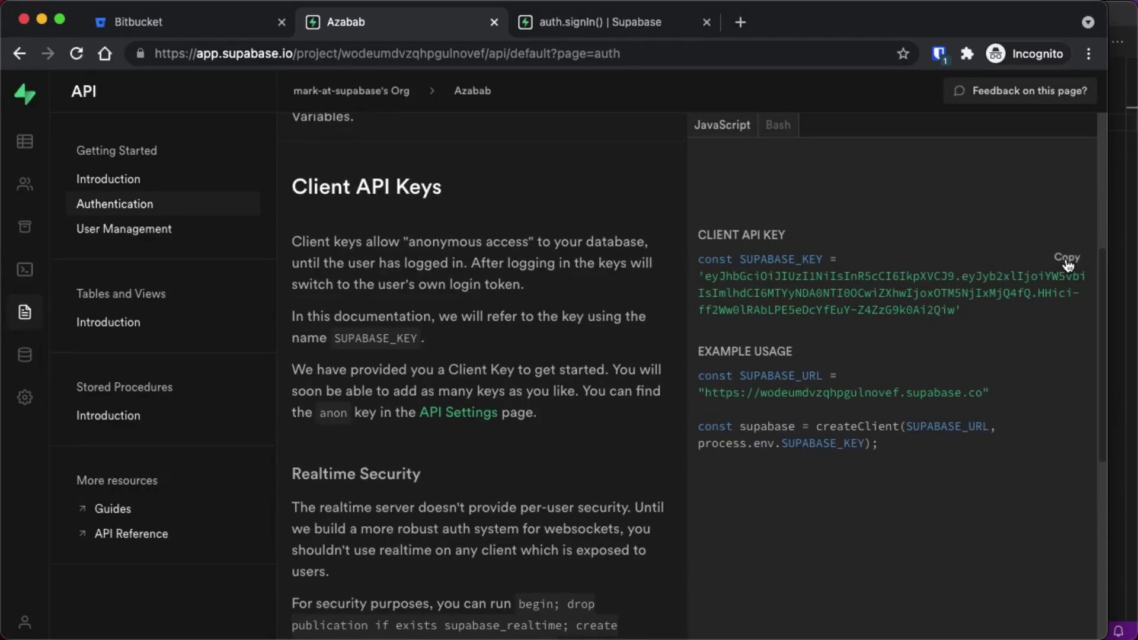
{"action": "left_click", "coordinate": [1068, 262]}
- Switch to VS Code and paste the SUPABASE_KEY constant with its API key below the createClient import, followed by a new line
{"action": "left_click", "coordinate": [1123, 172]}
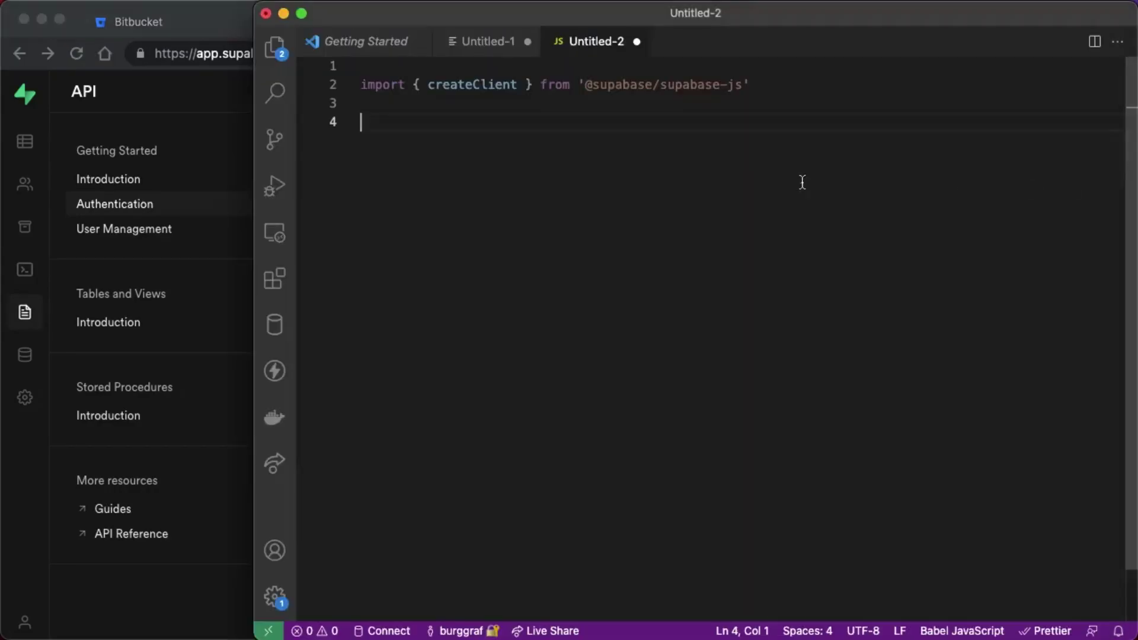
{"action": "key", "text": "super+v"}
{"action": "key", "text": "Return"}
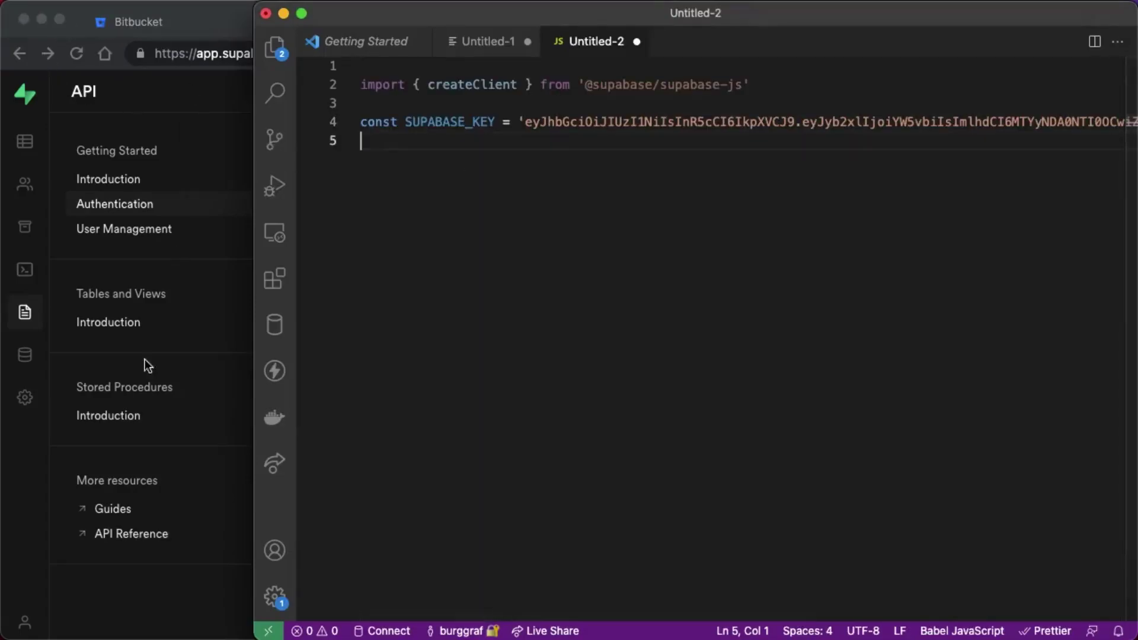
- Copy the Example Usage snippet from the Supabase docs and paste it into Untitled-2 in VS Code, below the SUPABASE_KEY constant
{"action": "left_click", "coordinate": [139, 620]}
{"action": "mouse_move", "coordinate": [934, 392]}
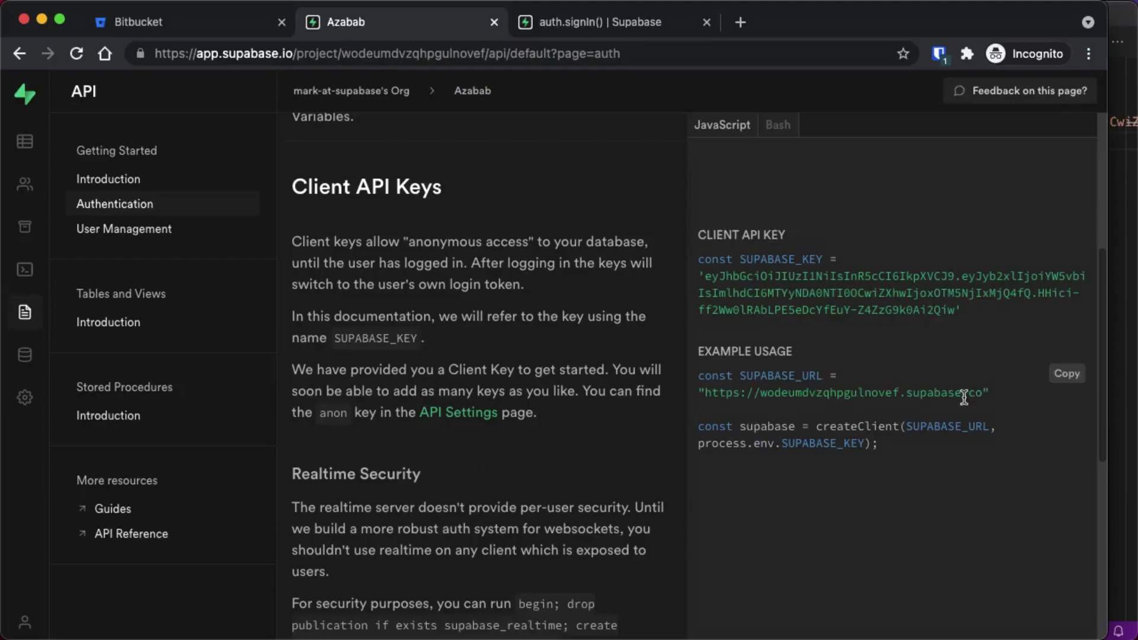
{"action": "left_click", "coordinate": [1073, 385]}
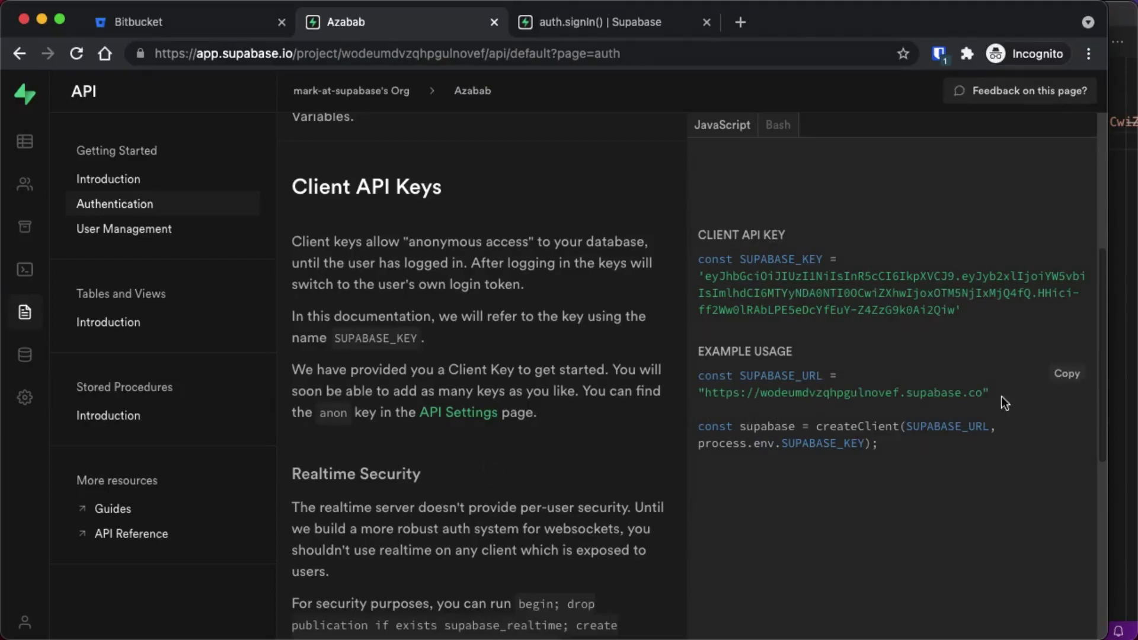
{"action": "left_click", "coordinate": [1073, 383]}
{"action": "left_click", "coordinate": [1122, 351]}
{"action": "key", "text": "super+v"}
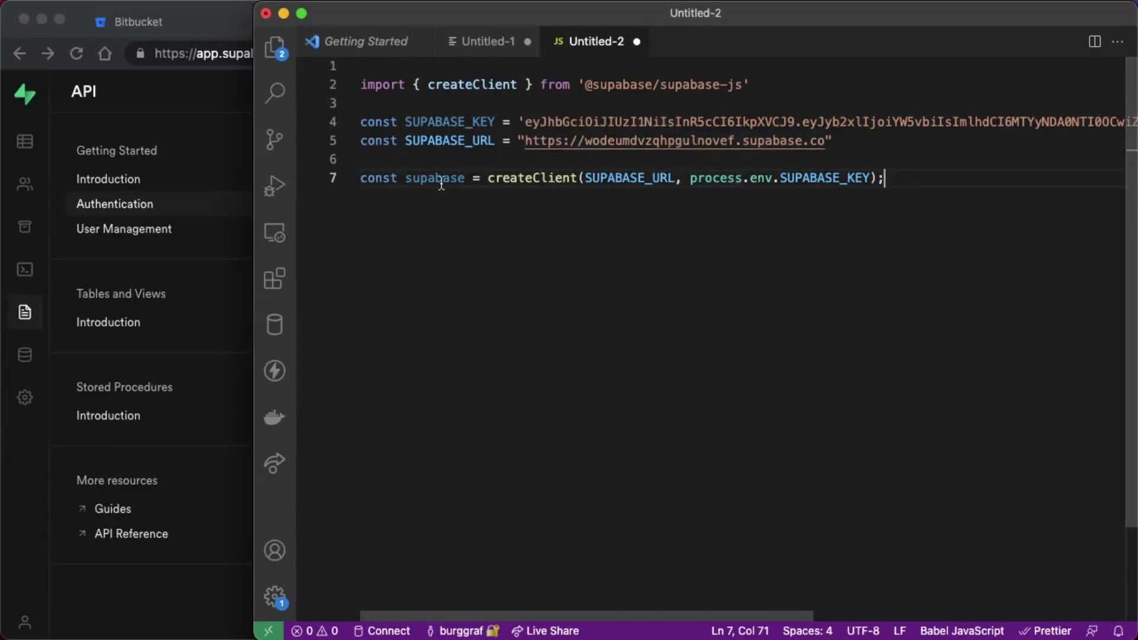
- Remove the process.env. prefix so that createClient takes SUPABASE_KEY directly as its second argument
{"action": "mouse_move", "coordinate": [440, 180]}
{"action": "double_click", "coordinate": [728, 185]}
{"action": "left_click_drag", "start_coordinate": [728, 185], "coordinate": [758, 185]}
{"action": "key", "text": "BackSpace"}
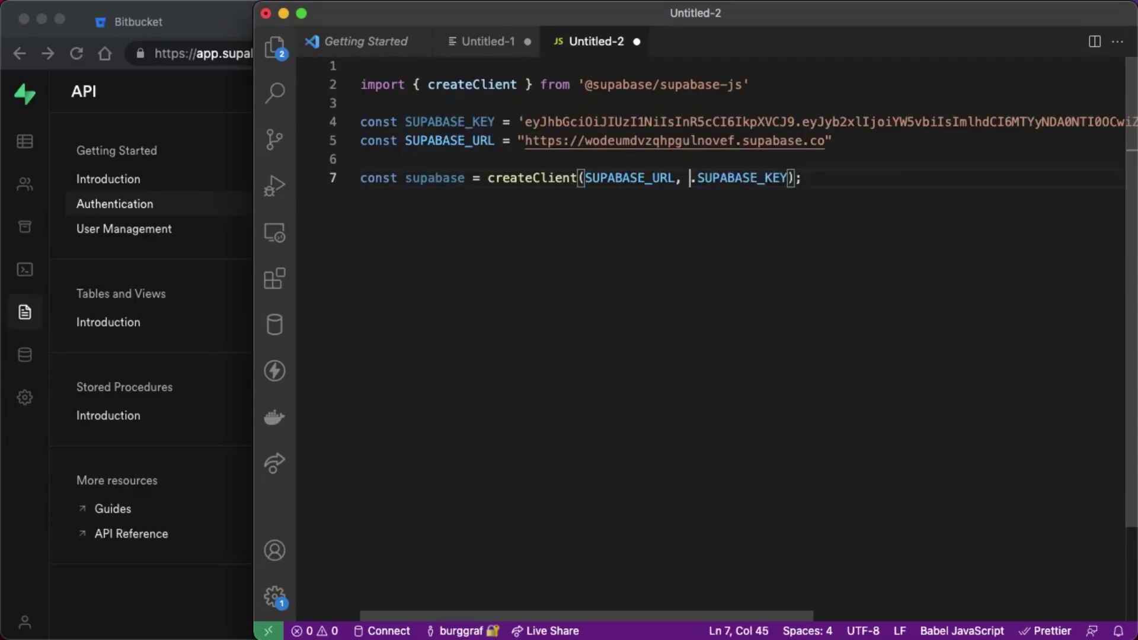
{"action": "key", "text": "Right"}
{"action": "key", "text": "BackSpace"}
- Add an empty function named loginBitbucket() below the createClient statement
{"action": "left_click", "coordinate": [813, 177]}
{"action": "key", "text": "Return"}
{"action": "key", "text": "Return"}
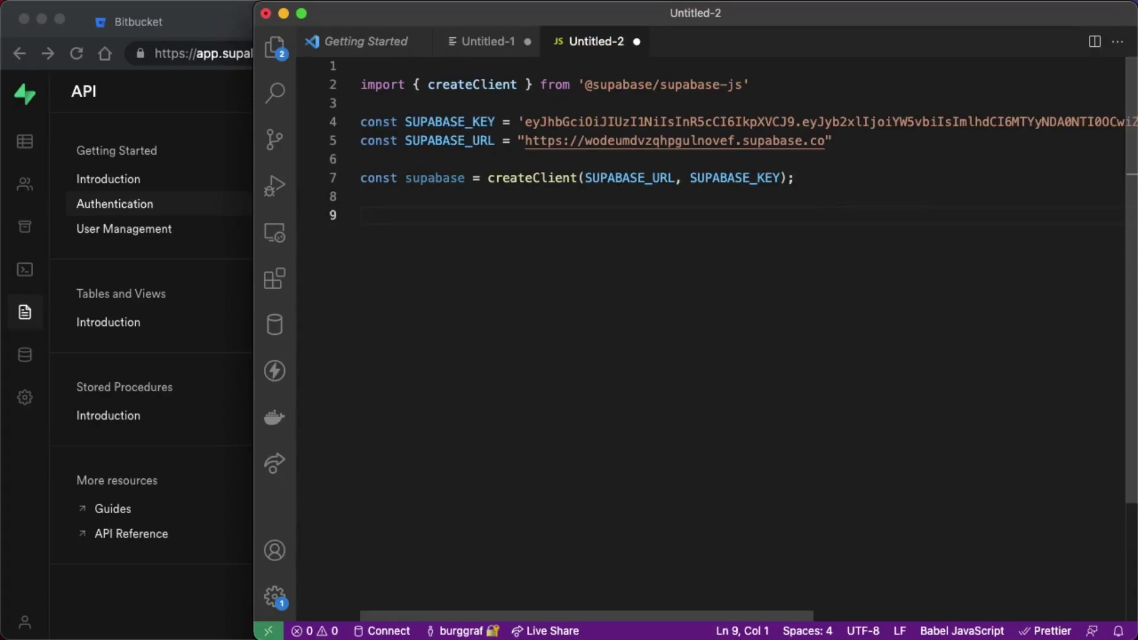
{"action": "type", "text": "function"}
{"action": "key", "text": "BackSpace"}
{"action": "type", "text": "log"}
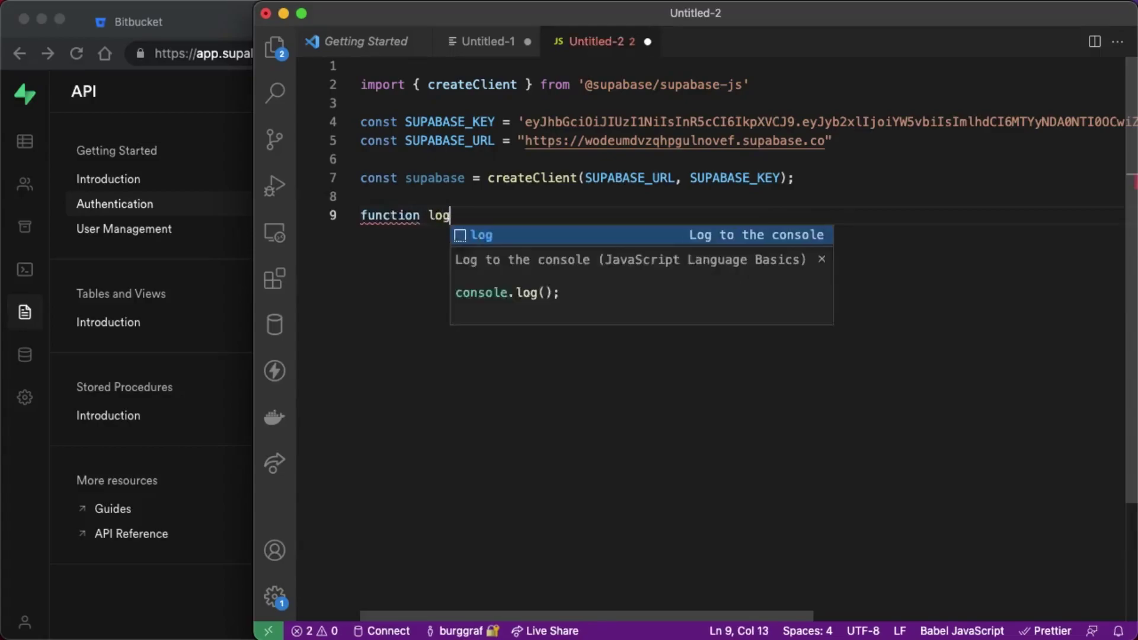
{"action": "type", "text": "inBitbucket() {"}
{"action": "key", "text": "Return"}
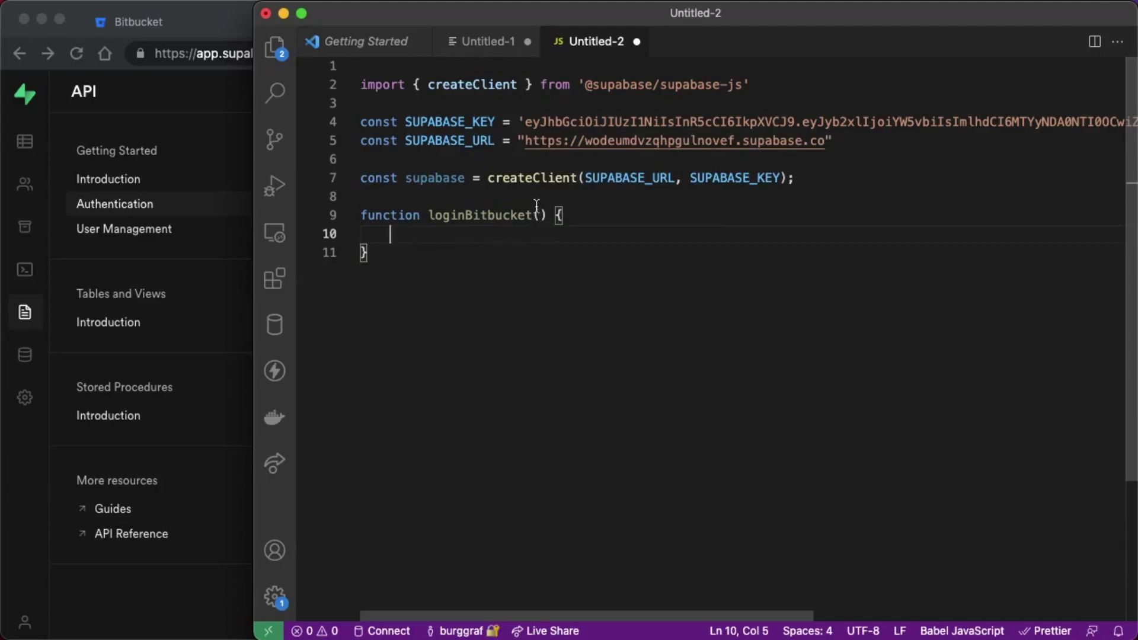
- Add an empty function named logout() below loginBitbucket()
{"action": "left_click", "coordinate": [435, 262]}
{"action": "key", "text": "Return"}
{"action": "key", "text": "Return"}
{"action": "type", "text": "fun"}
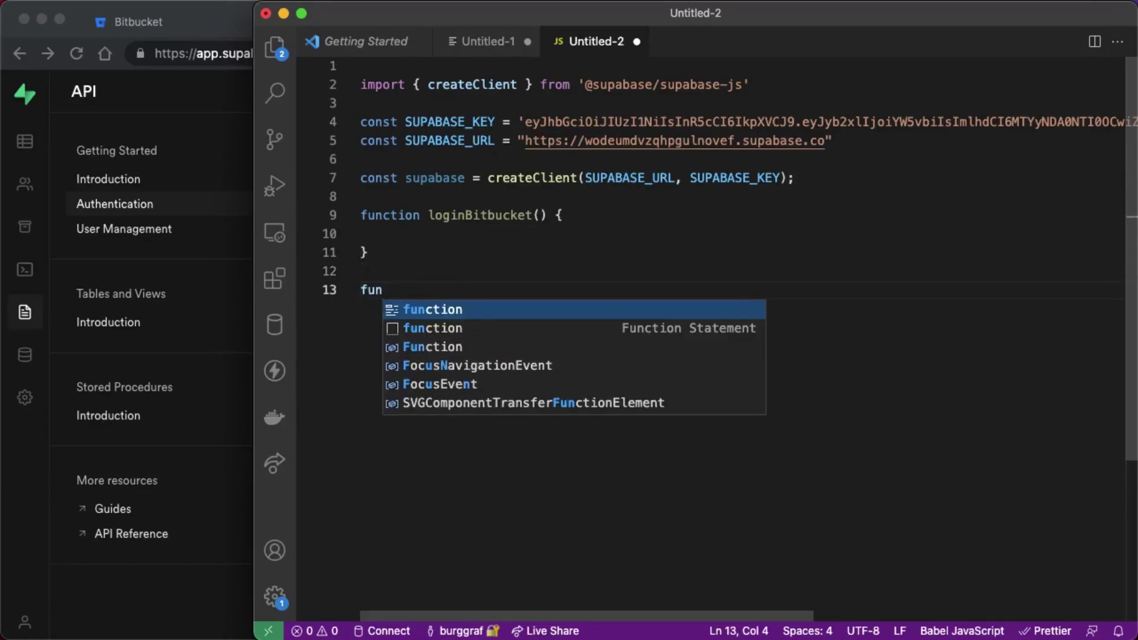
{"action": "type", "text": "ction logout() }"}
{"action": "key", "text": "Return"}
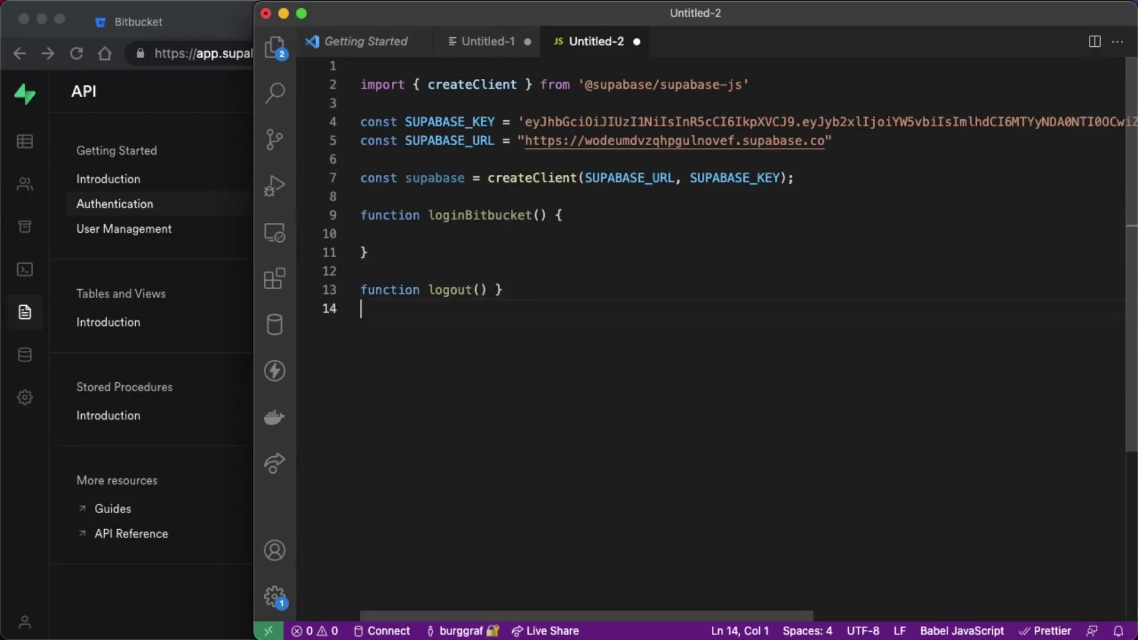
{"action": "key", "text": "BackSpace"}
{"action": "key", "text": "BackSpace"}
{"action": "type", "text": "{"}
{"action": "key", "text": "Return"}
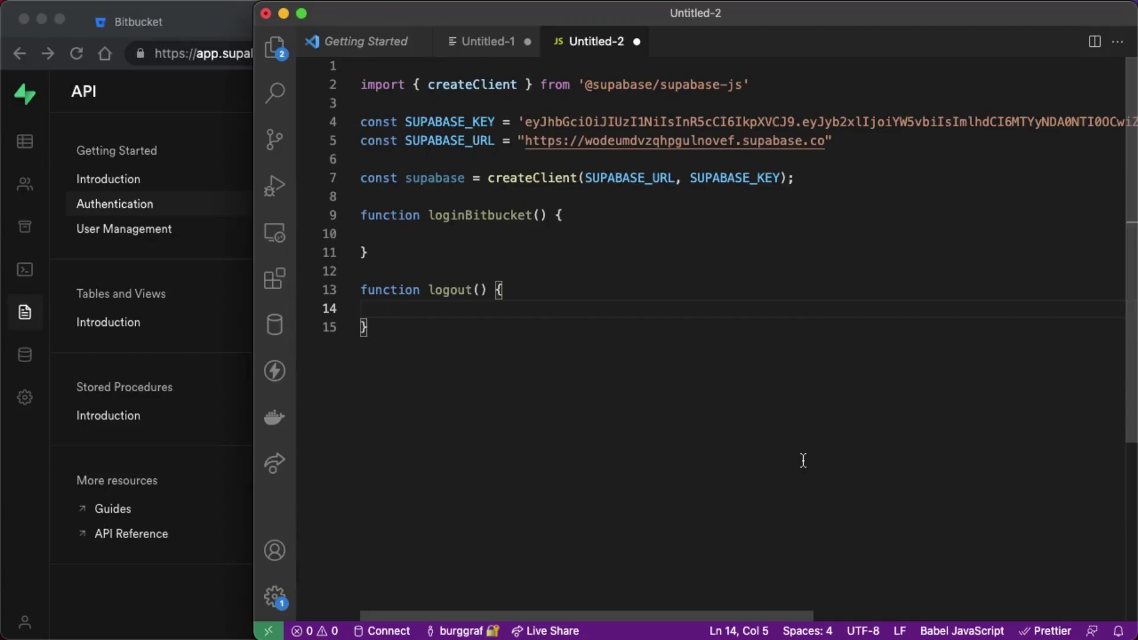
- Copy the third-party provider sign-in example from the Supabase auth.signIn() docs and paste it into the loginBitbucket() body in VS Code
{"action": "left_click", "coordinate": [405, 233]}
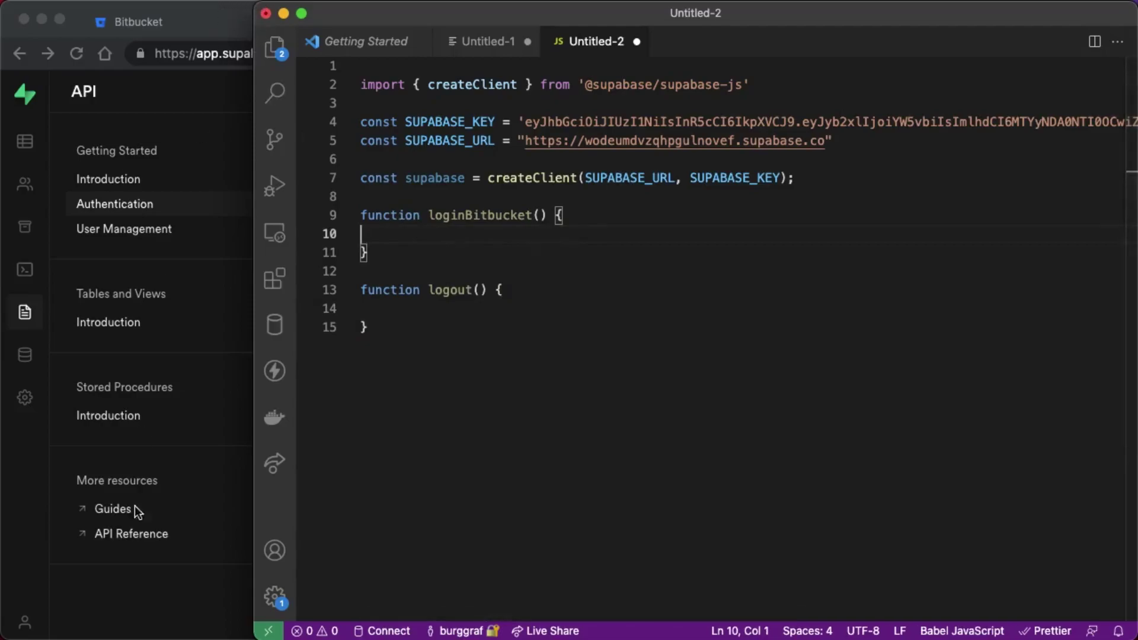
{"action": "left_click", "coordinate": [163, 594]}
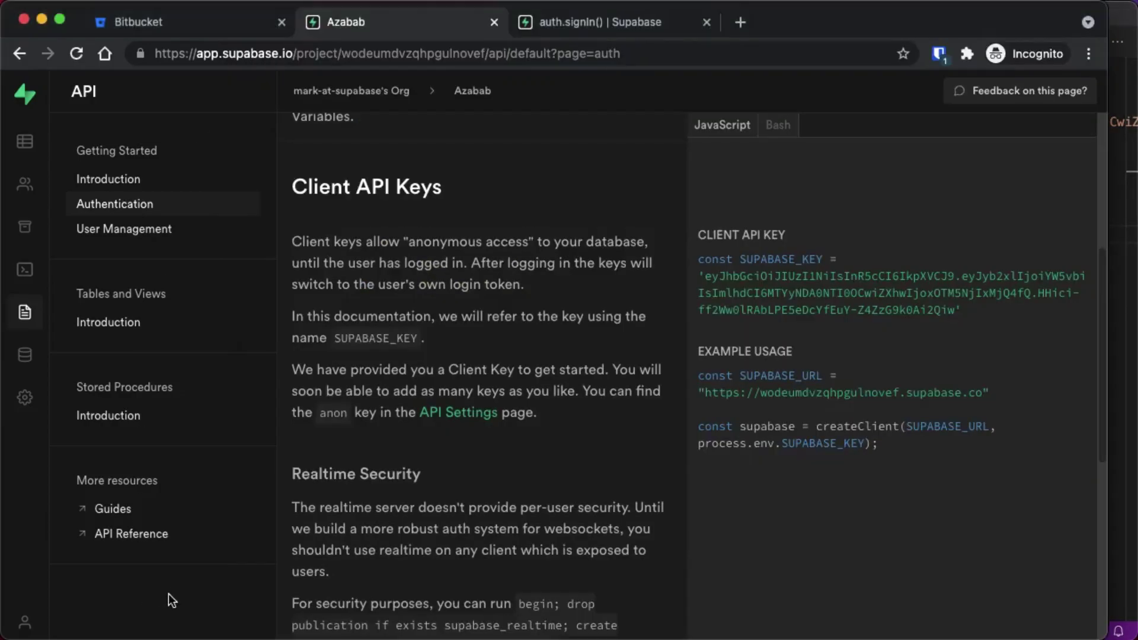
{"action": "left_click", "coordinate": [645, 18]}
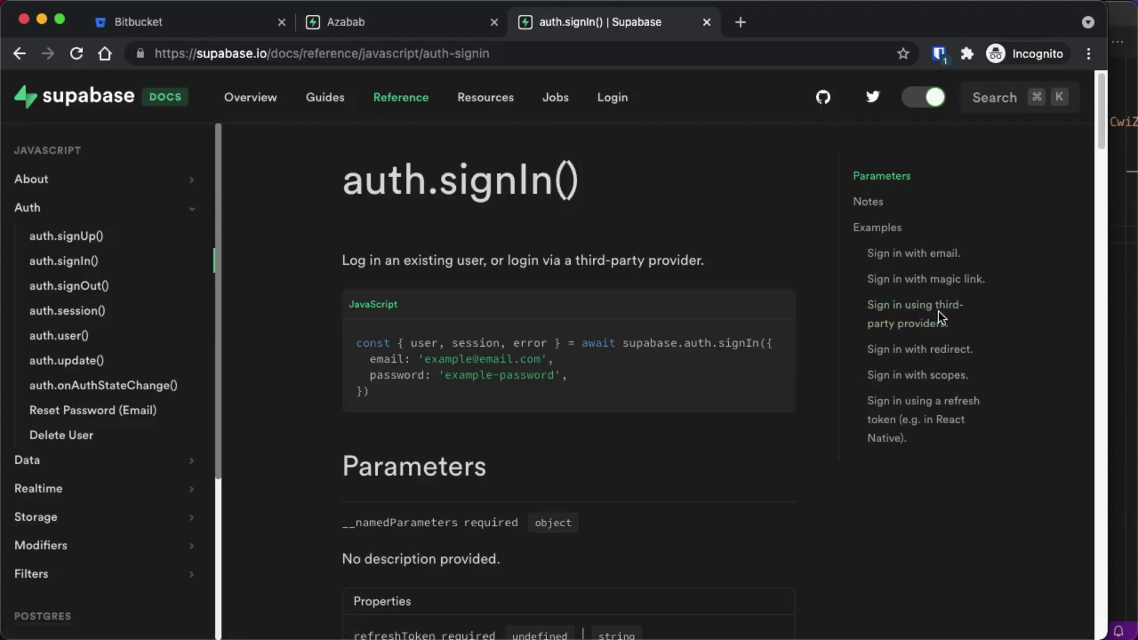
{"action": "left_click", "coordinate": [897, 307]}
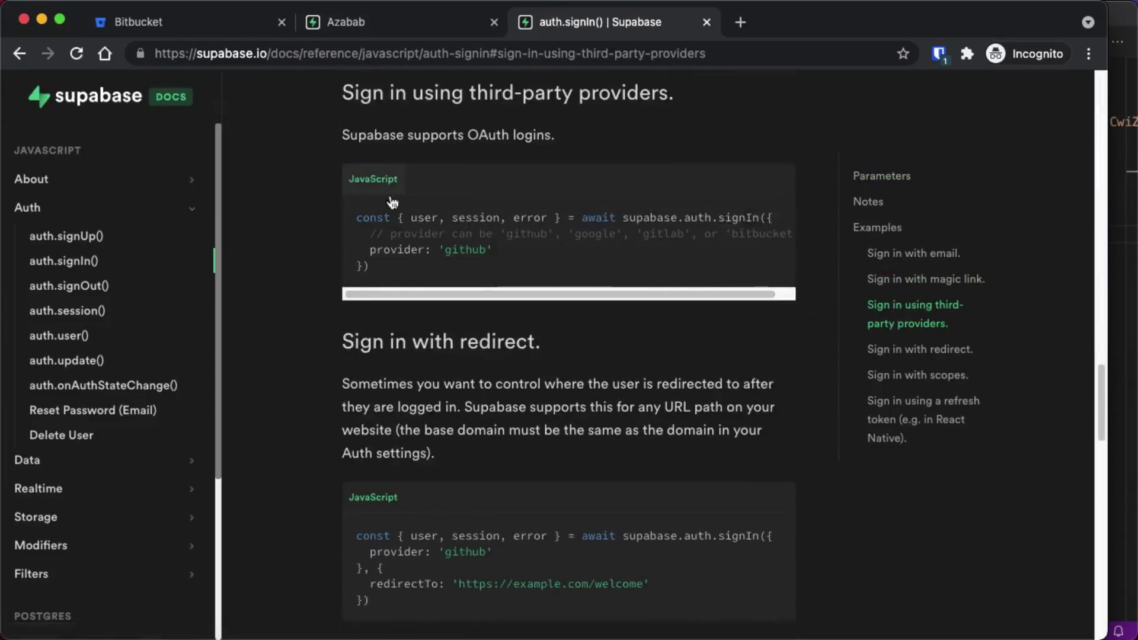
{"action": "left_click", "coordinate": [775, 221]}
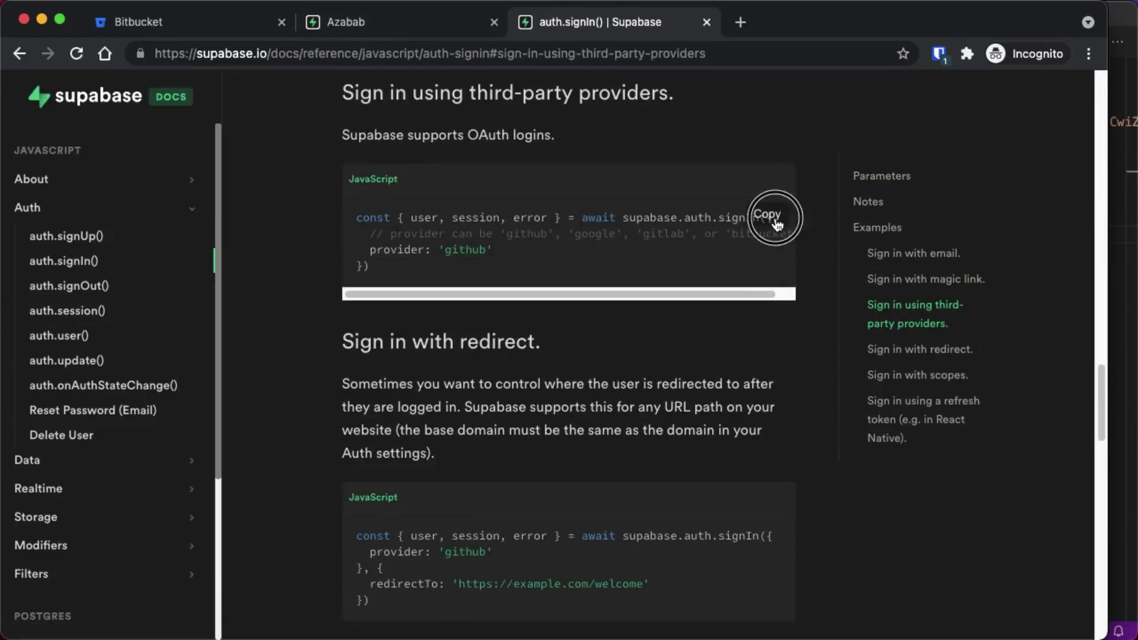
{"action": "left_click", "coordinate": [1120, 250]}
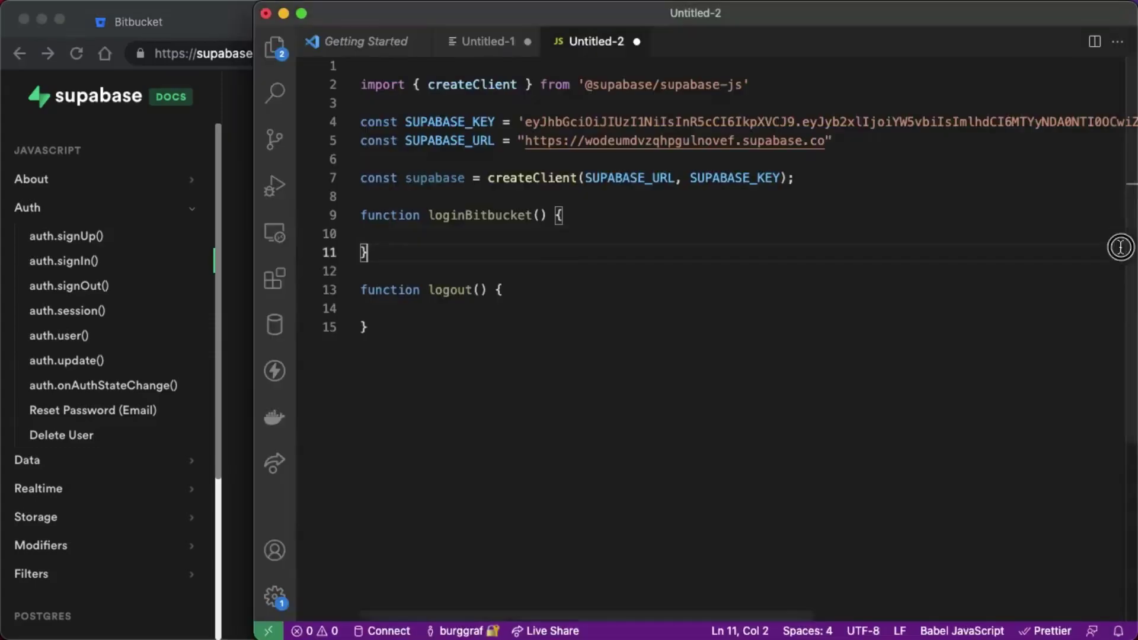
{"action": "left_click", "coordinate": [408, 232]}
{"action": "key", "text": "super+v"}
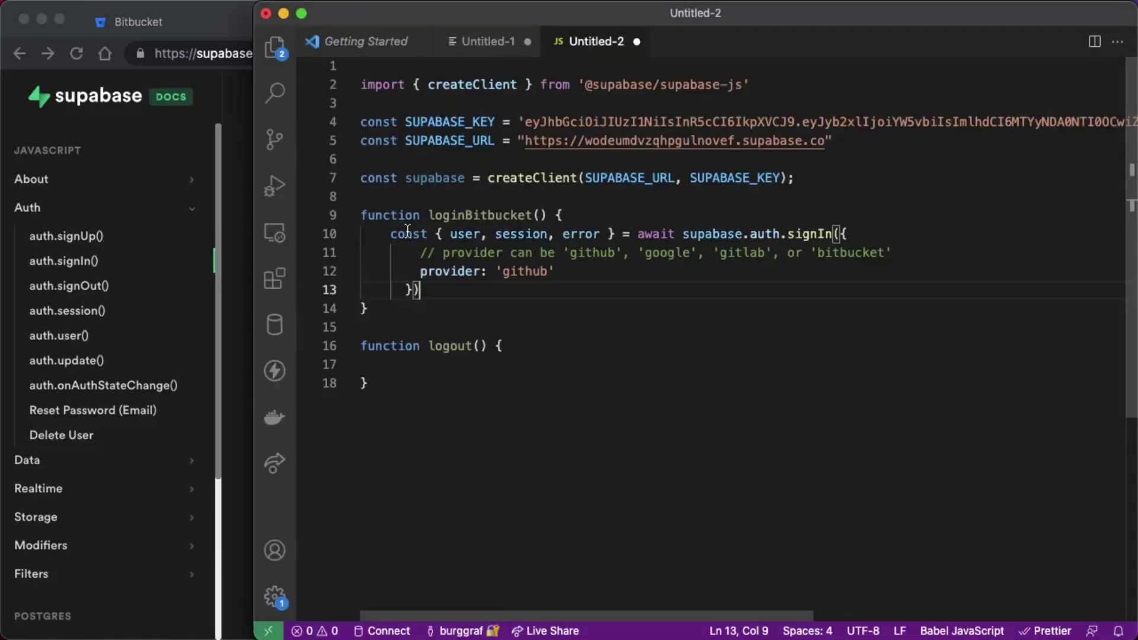
- Change the provider value in the signIn call to 'bitbucket'
{"action": "double_click", "coordinate": [528, 272]}
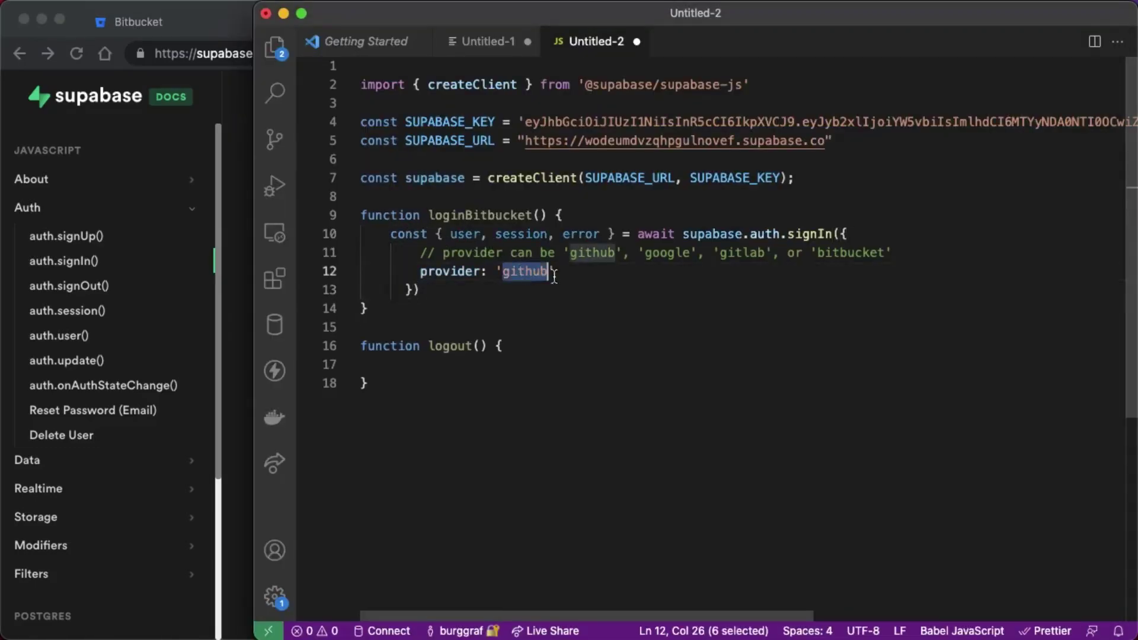
{"action": "type", "text": "bitb"}
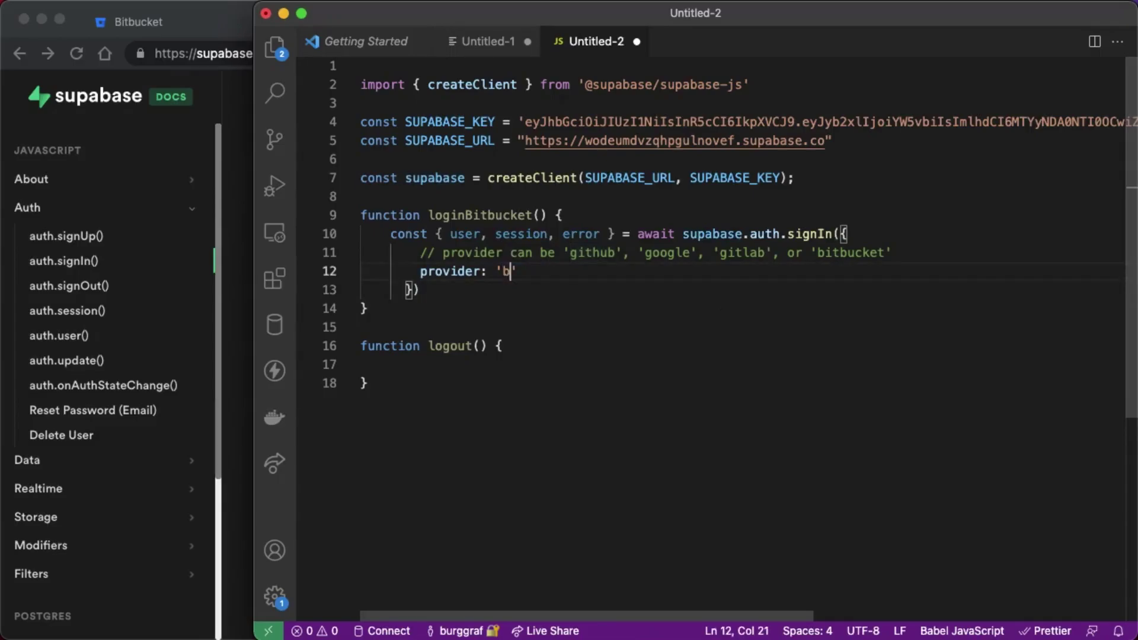
{"action": "type", "text": "ucket"}
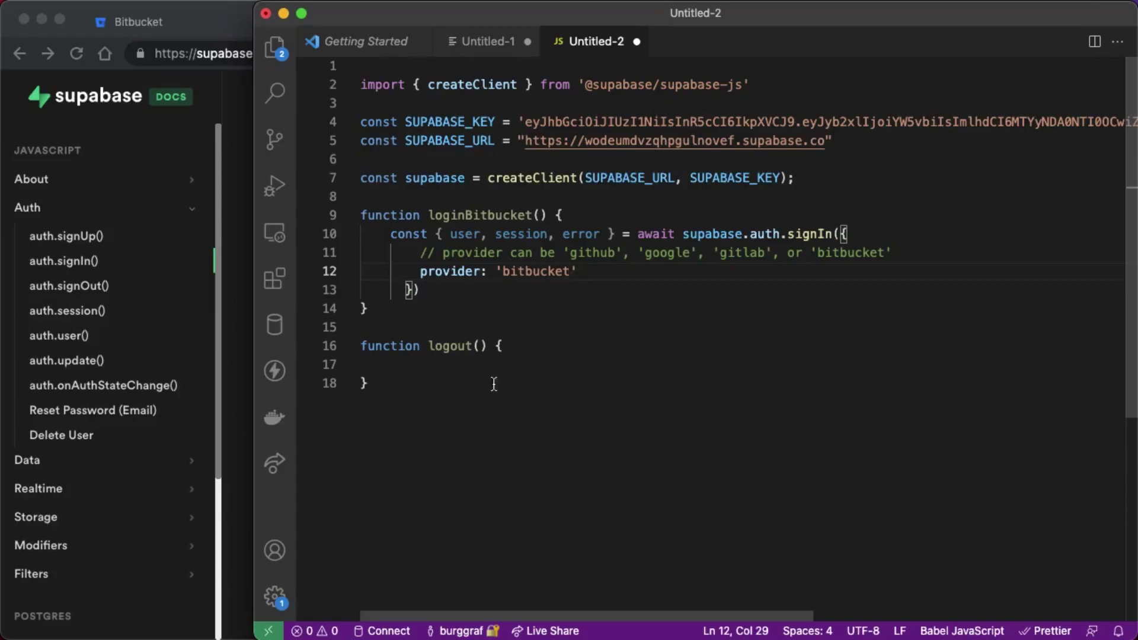
- Copy the sign-out snippet from the Supabase auth.signOut() docs and paste it into the logout() body in VS Code
{"action": "left_click", "coordinate": [466, 372]}
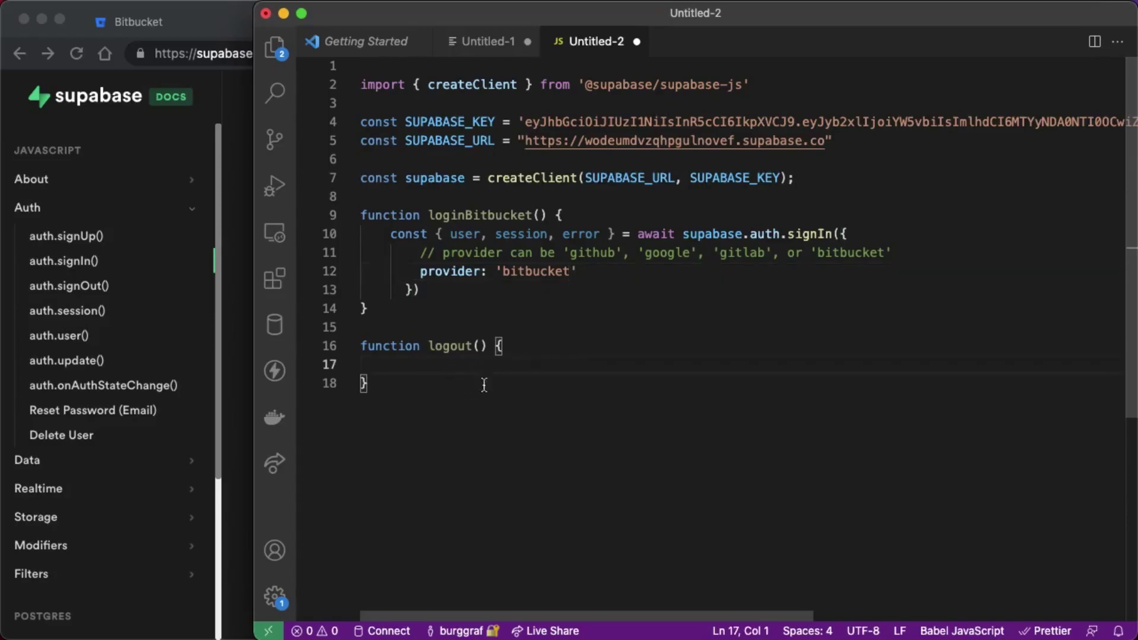
{"action": "left_click", "coordinate": [233, 308]}
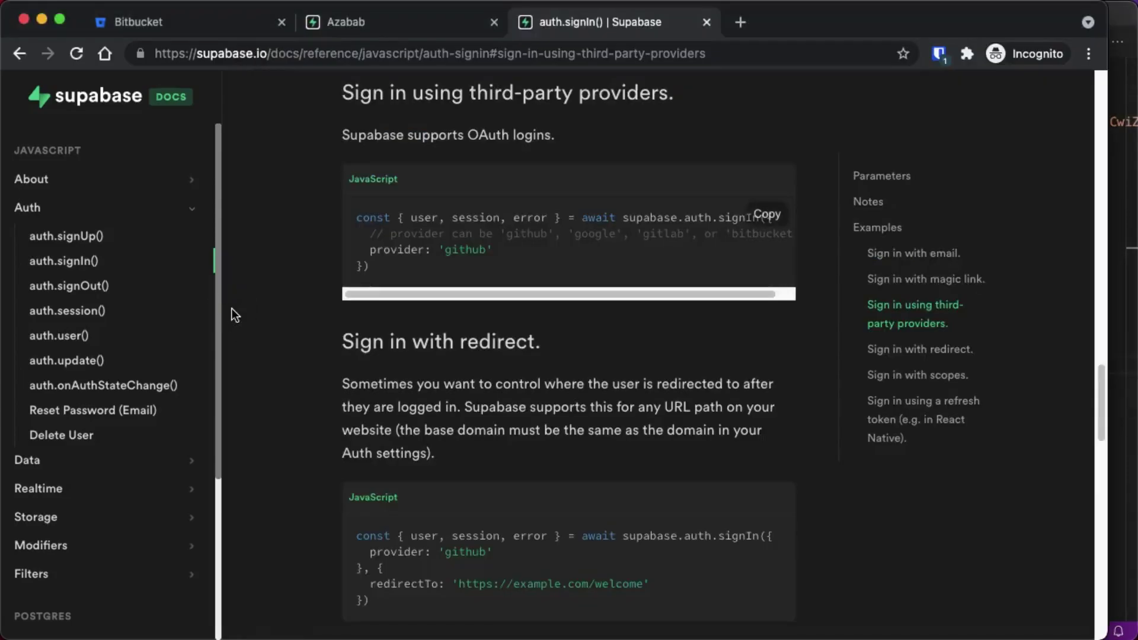
{"action": "left_click", "coordinate": [83, 287]}
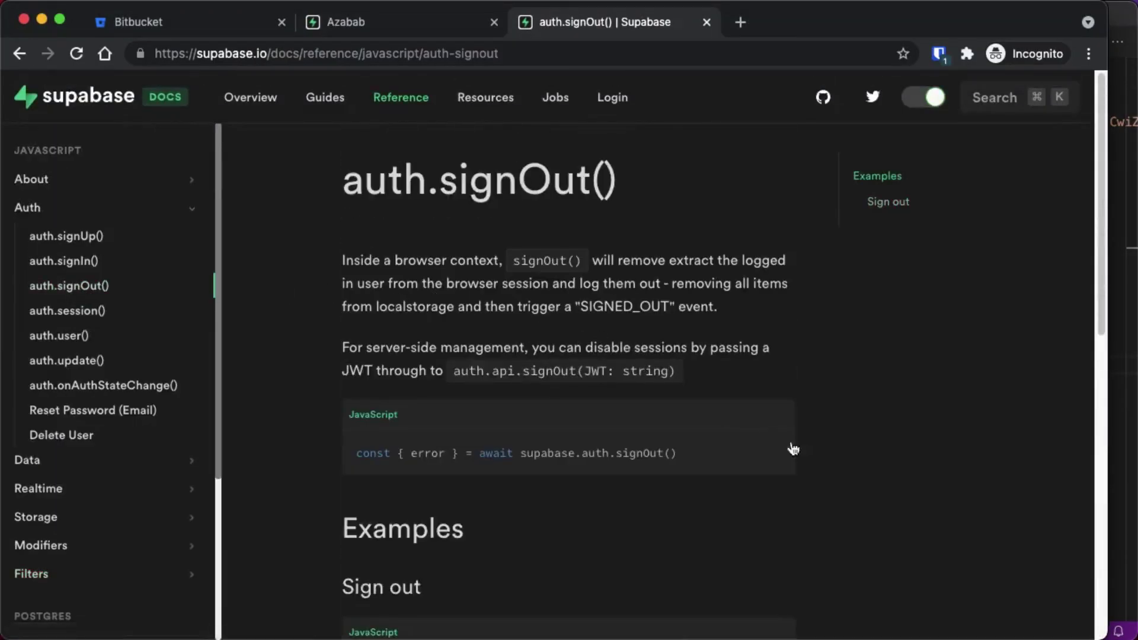
{"action": "left_click", "coordinate": [766, 451]}
{"action": "left_click", "coordinate": [1136, 433]}
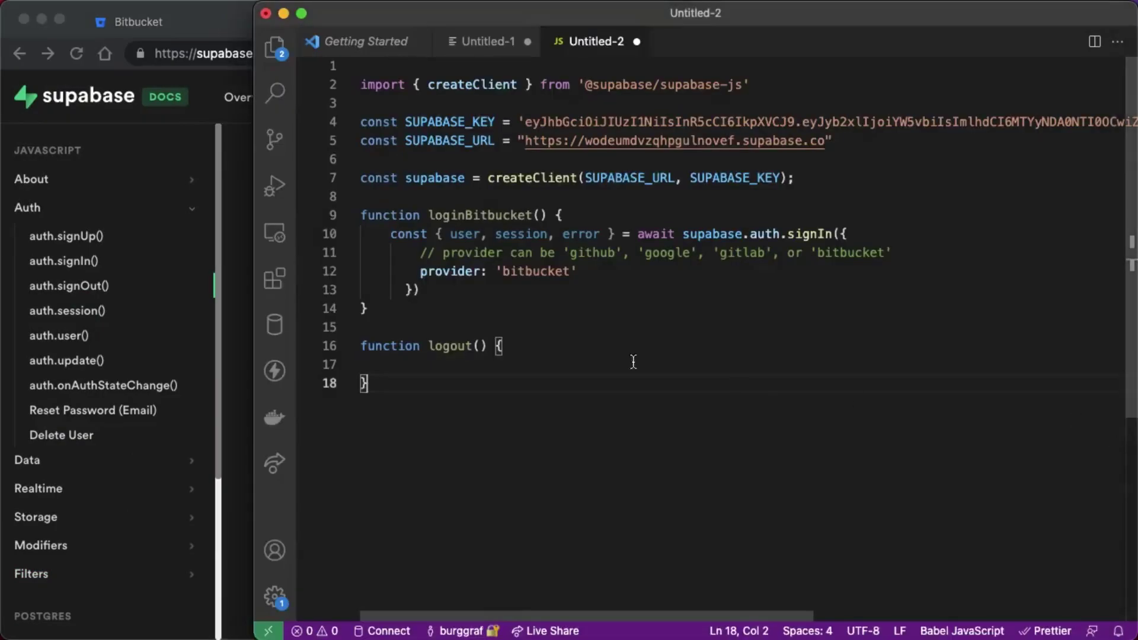
{"action": "left_click", "coordinate": [453, 355]}
{"action": "key", "text": "super+v"}
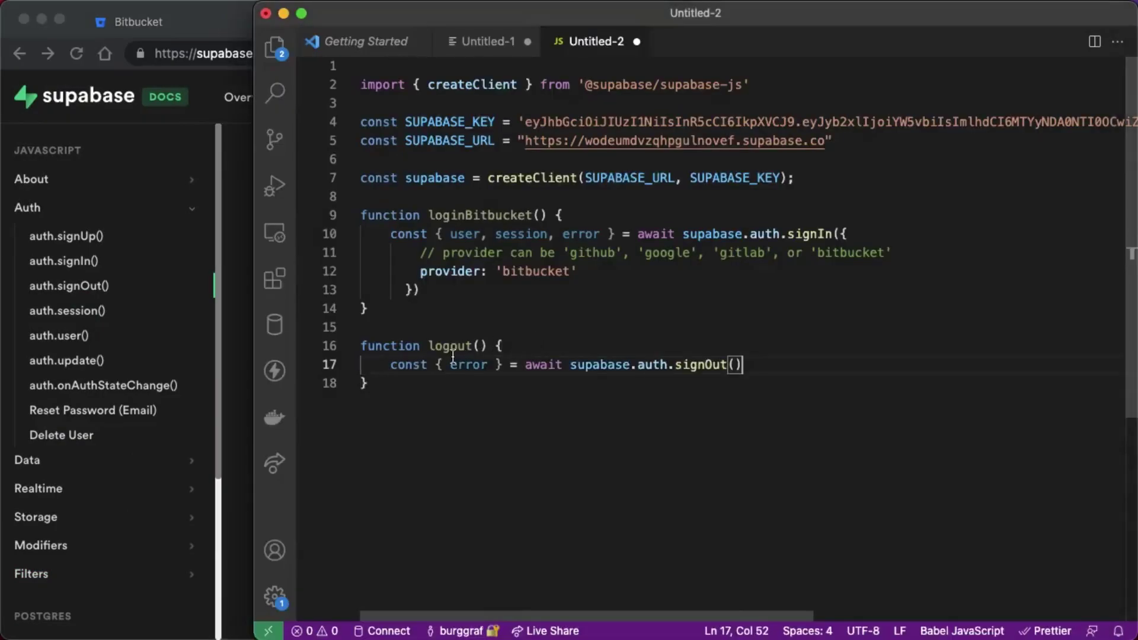
{"action": "left_click", "coordinate": [795, 424]}
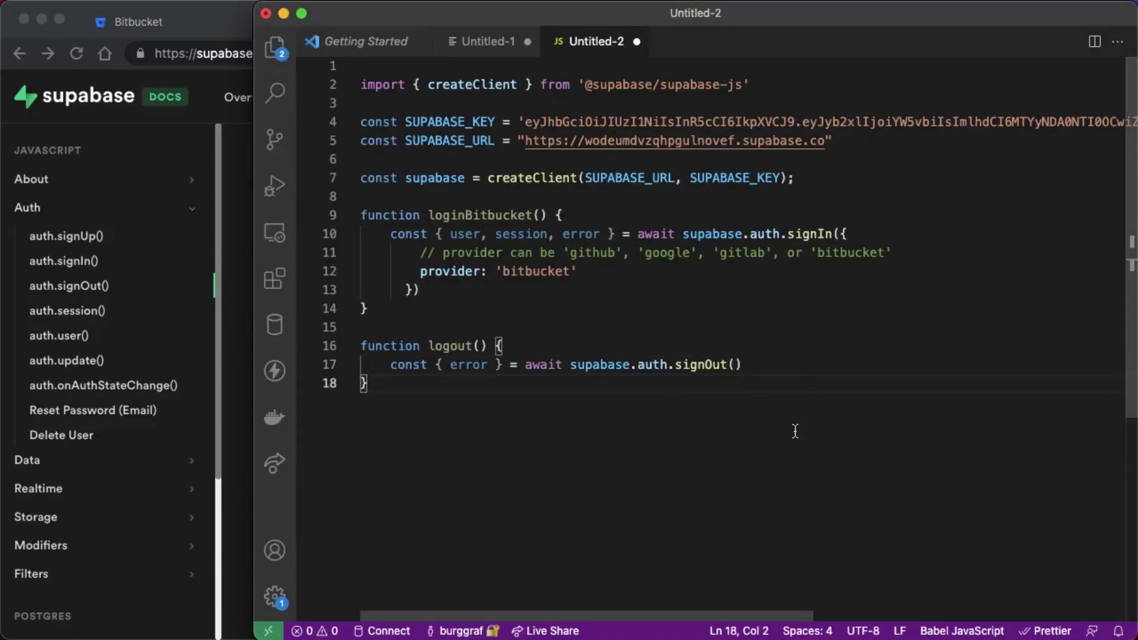